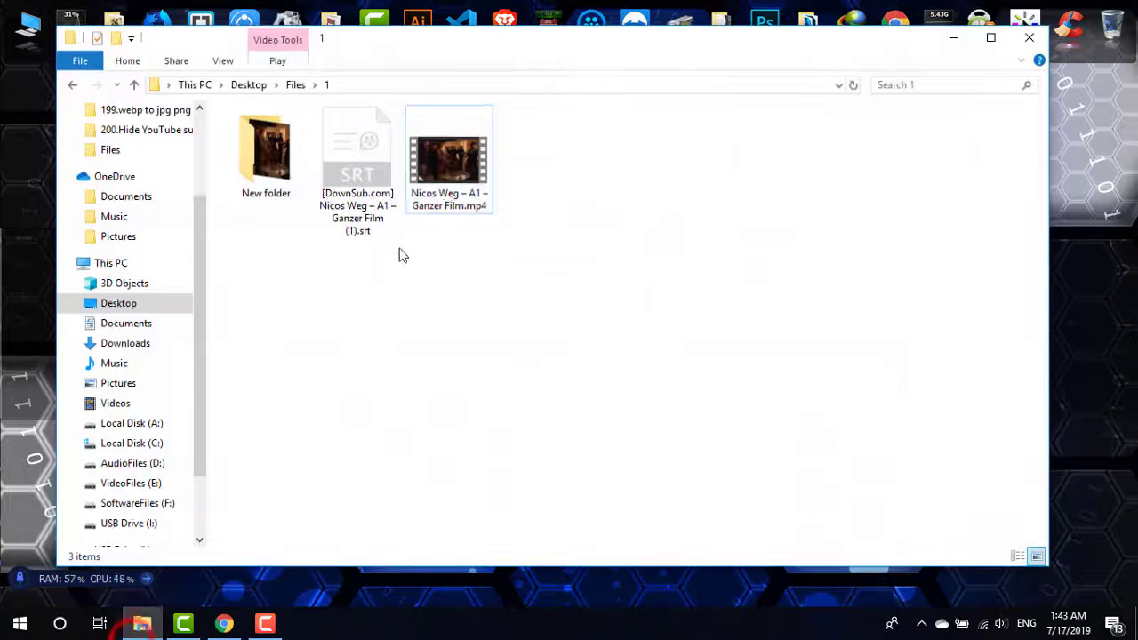
Step: Select the Nicos Weg mp4, launch QQPlayer and move its window to the right of the folder
left_click(456, 177)
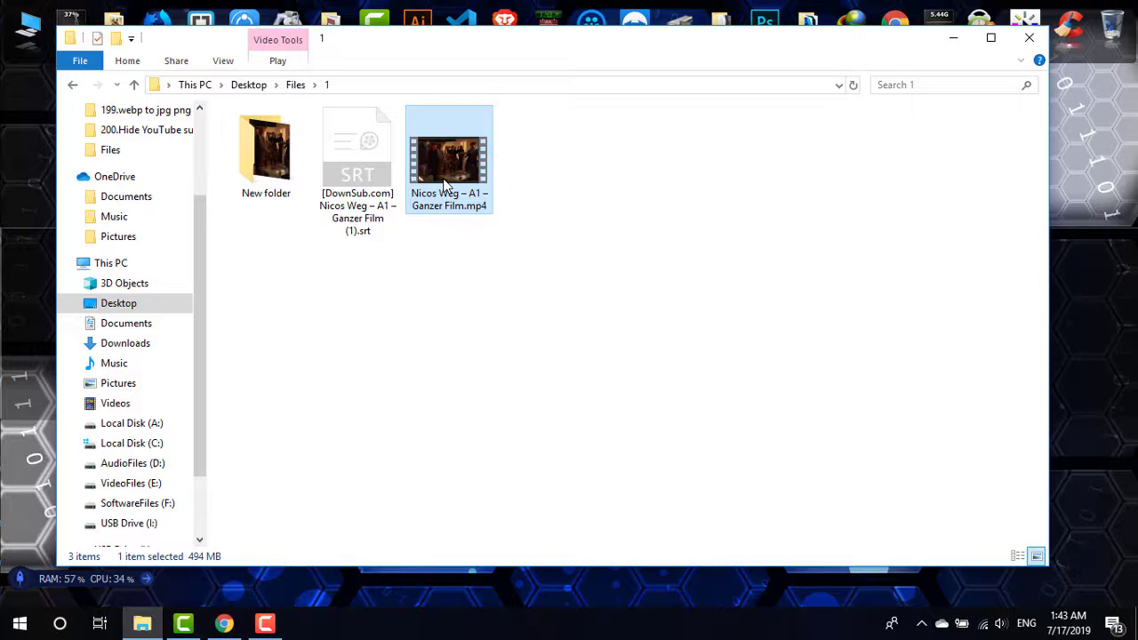
left_click(585, 37)
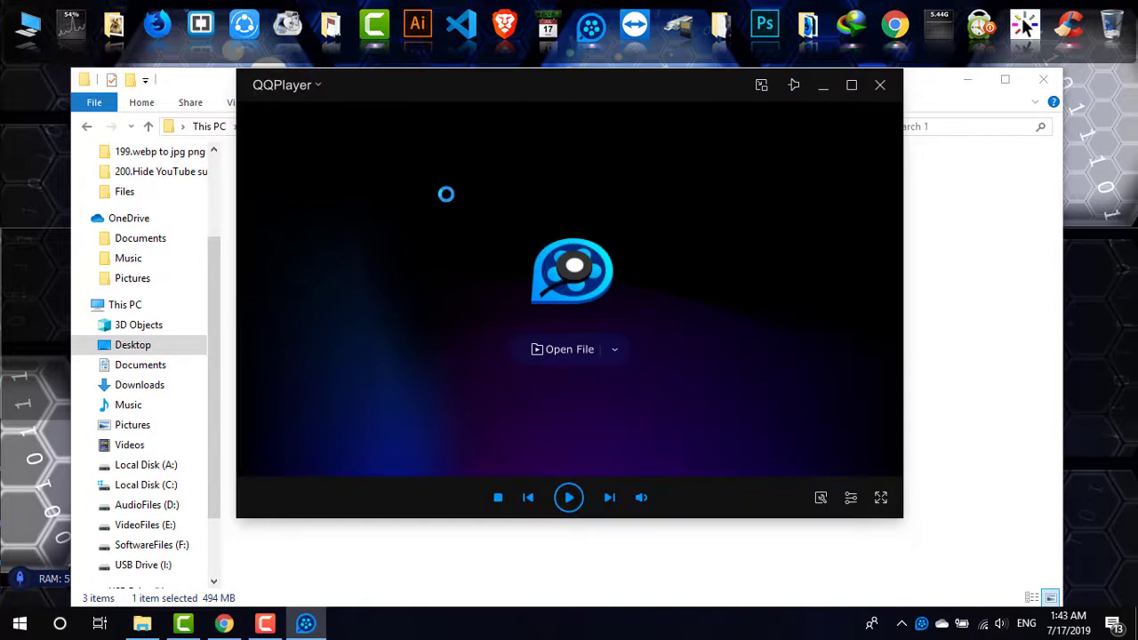
left_click_drag(418, 83, 702, 150)
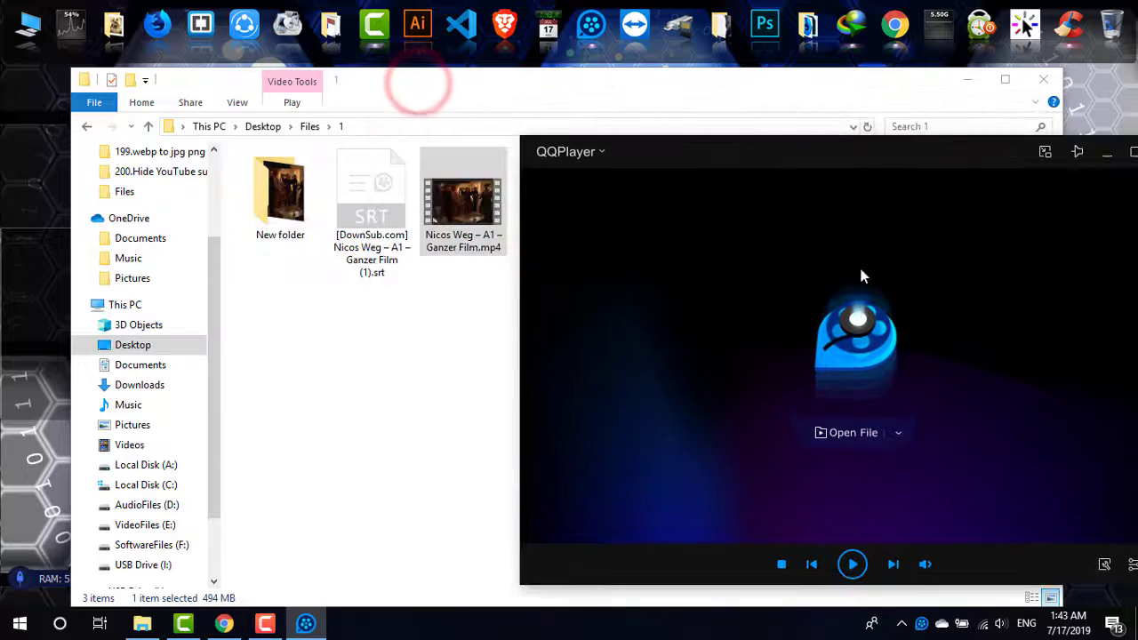
left_click_drag(800, 157, 864, 151)
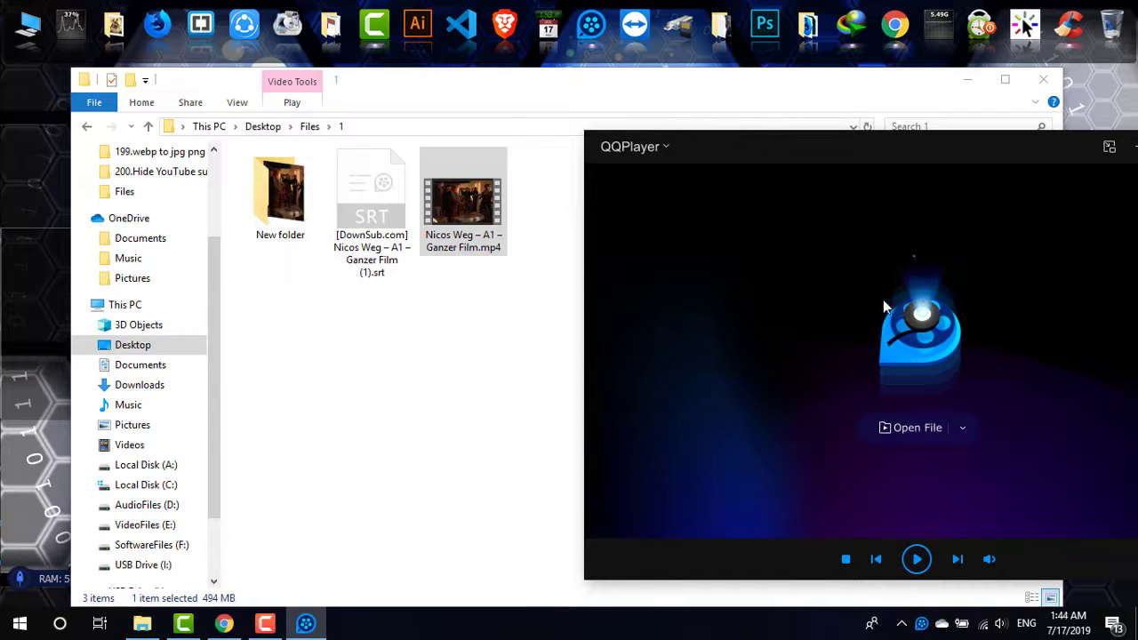
Step: Load the Nicos Weg film into QQPlayer and pause it at 00:24:20
left_click(474, 221)
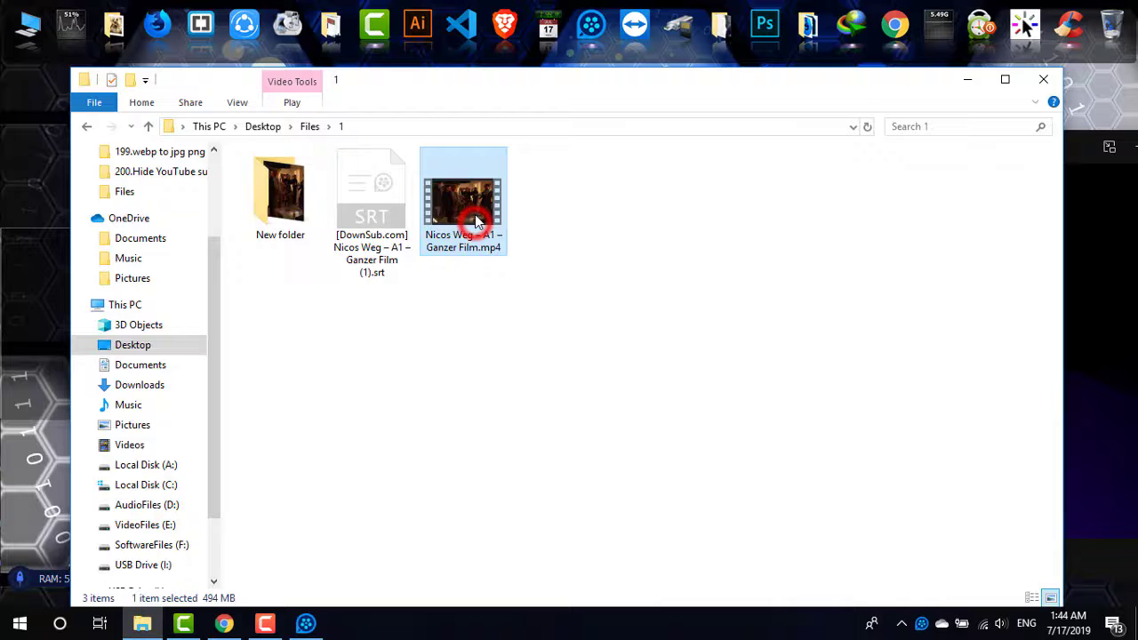
left_click(1093, 257)
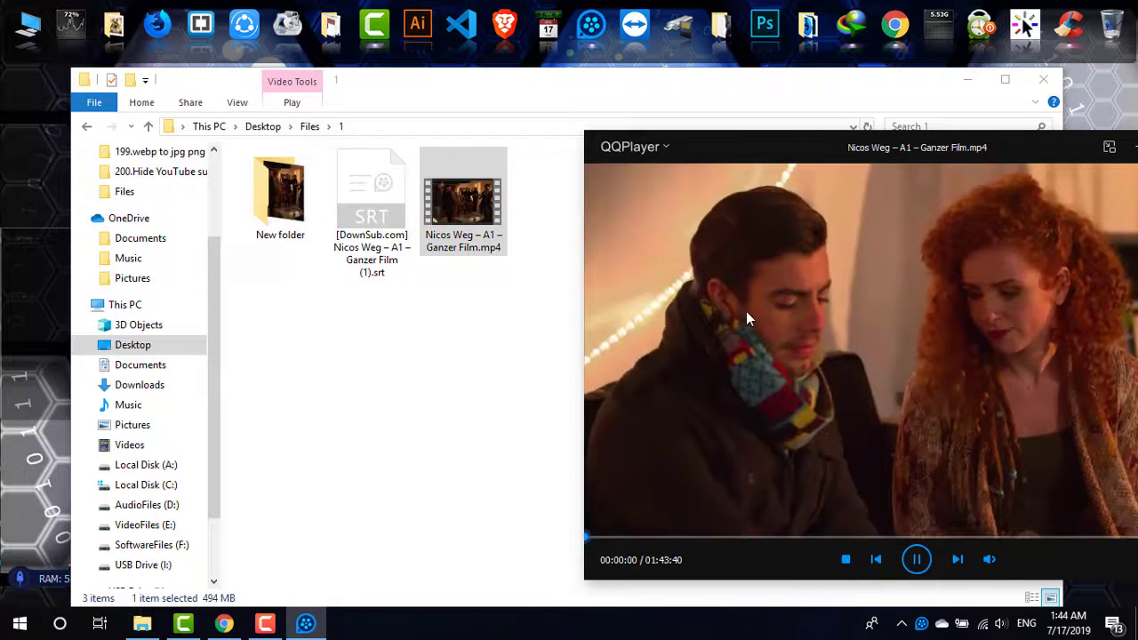
left_click(746, 342)
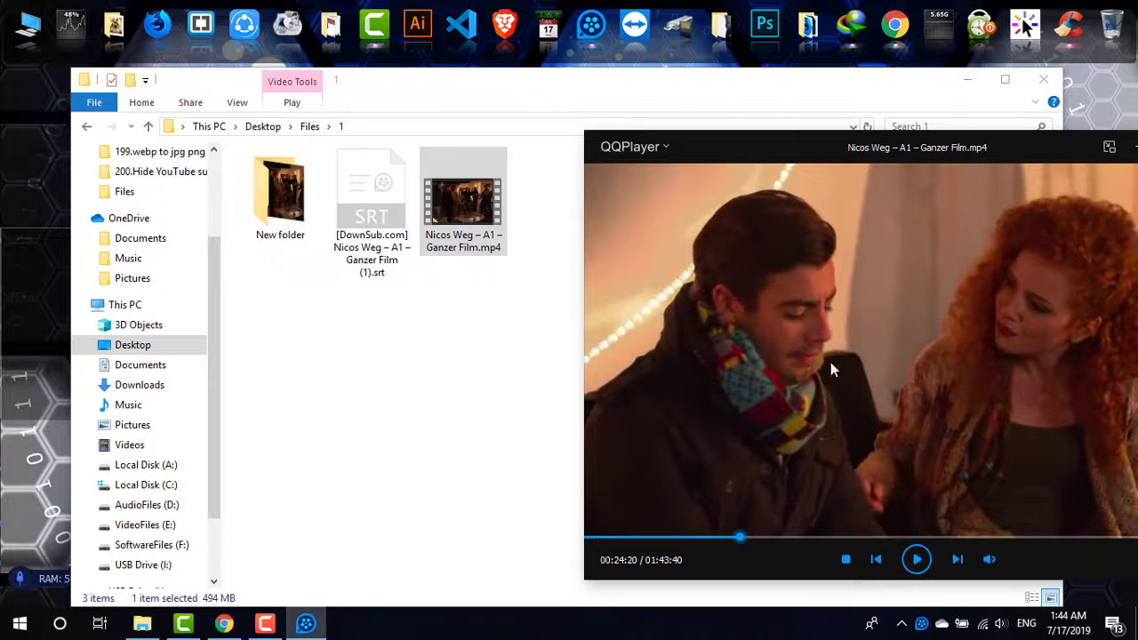
left_click_drag(831, 362, 708, 318)
Step: Jump the film back and leave it paused at 00:17:55
left_click(708, 318)
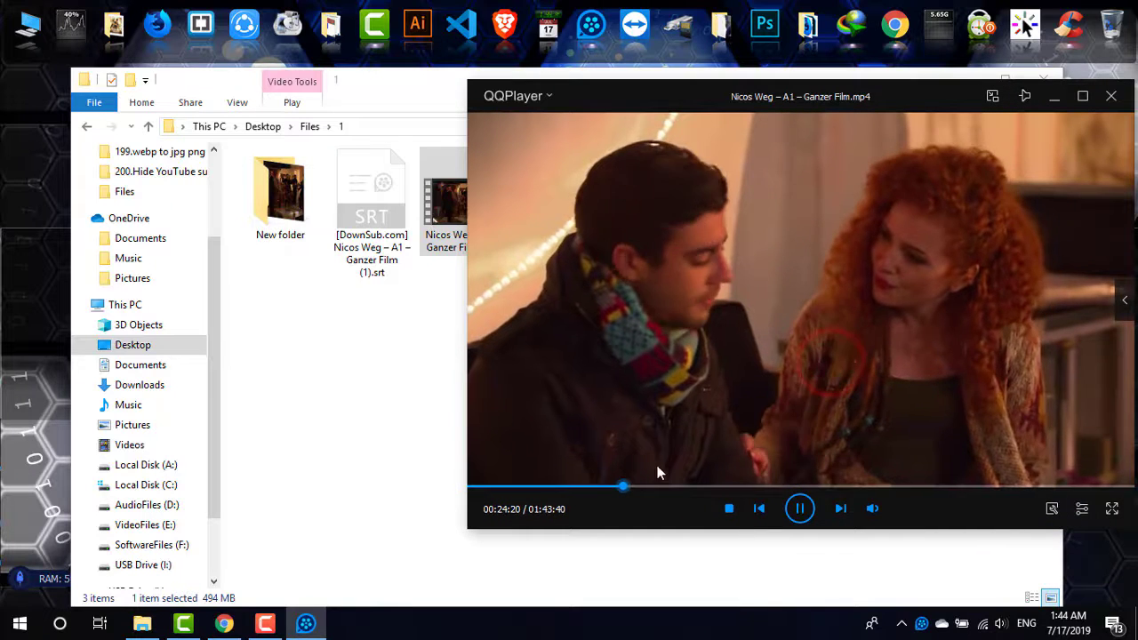
left_click(583, 487)
left_click(663, 365)
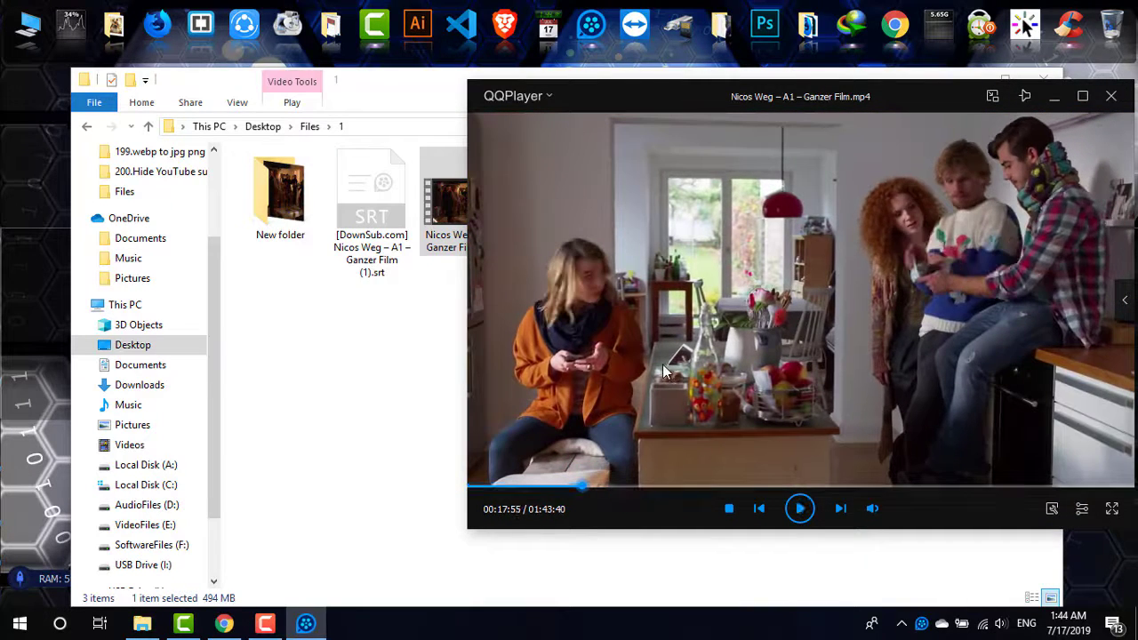
left_click_drag(659, 365, 756, 407)
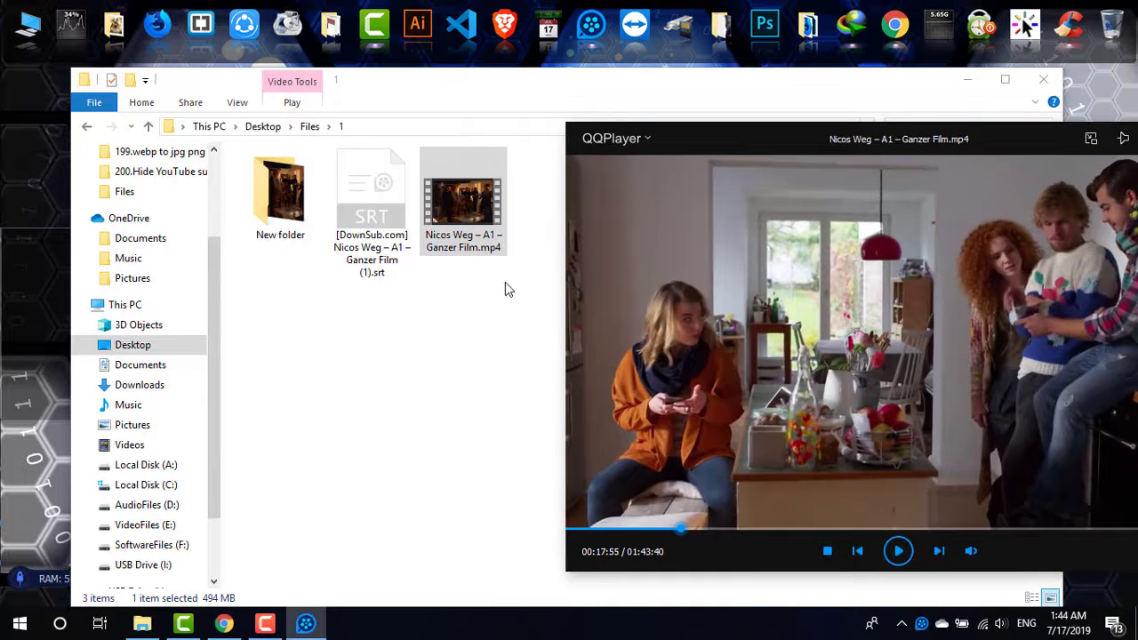
Step: Mute the Nicos Weg movie on YouTube and pause it at 9:12 with German captions showing
left_click(225, 624)
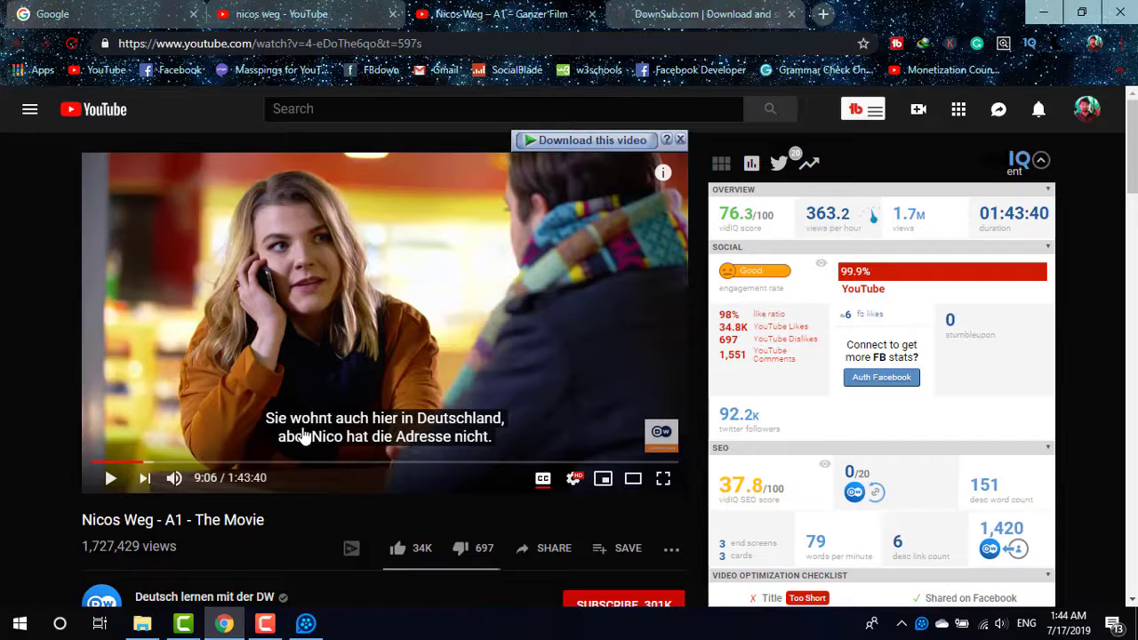
left_click(173, 478)
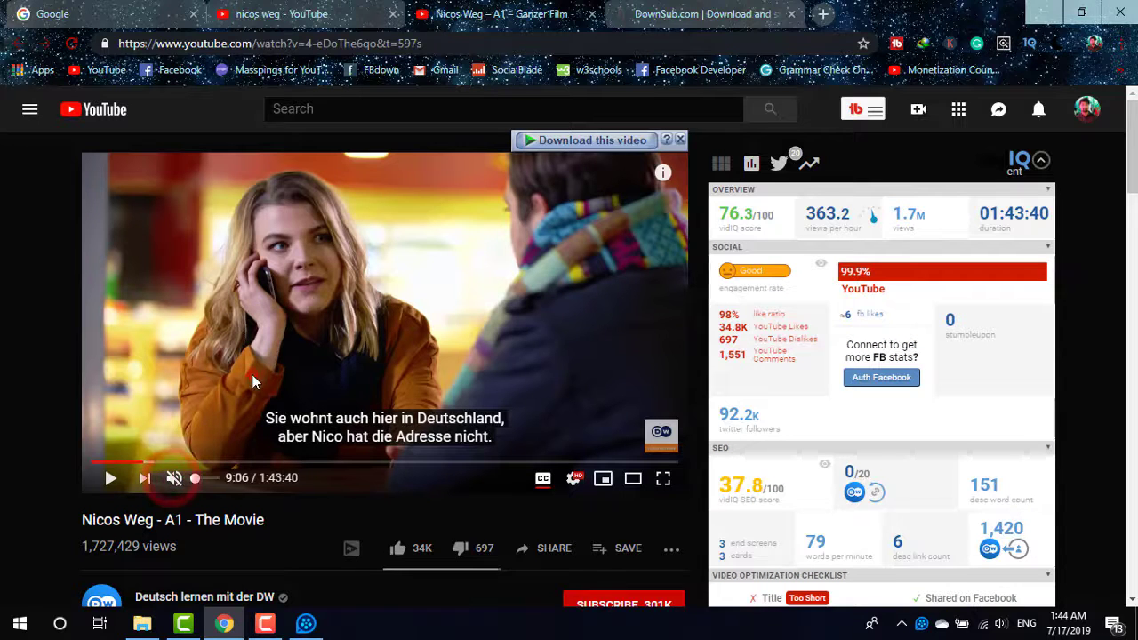
key("space")
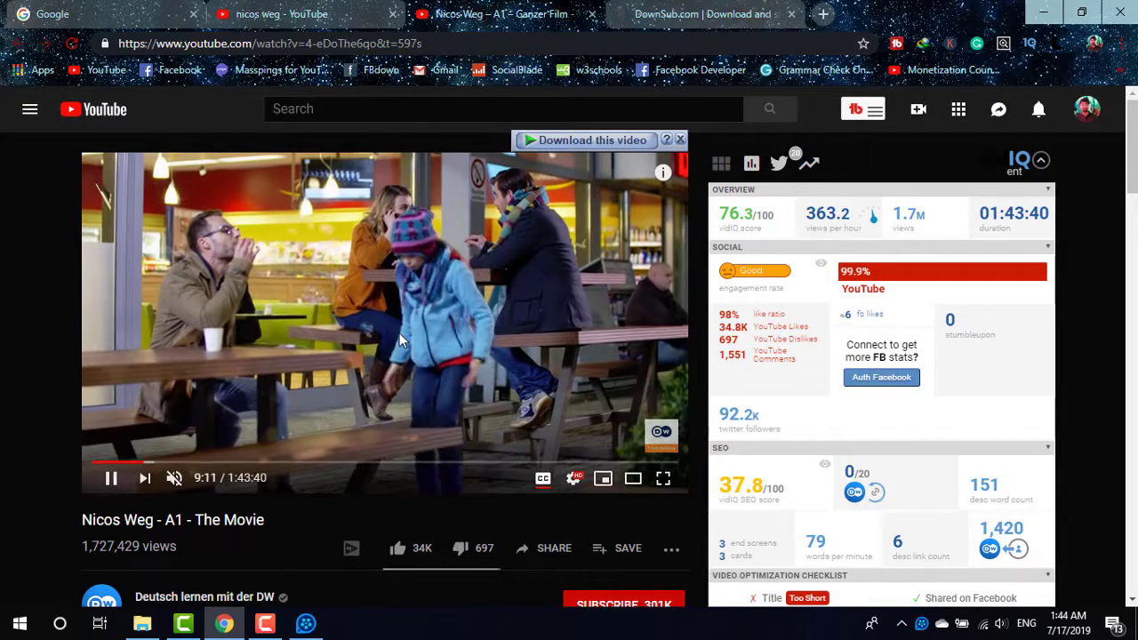
left_click(411, 360)
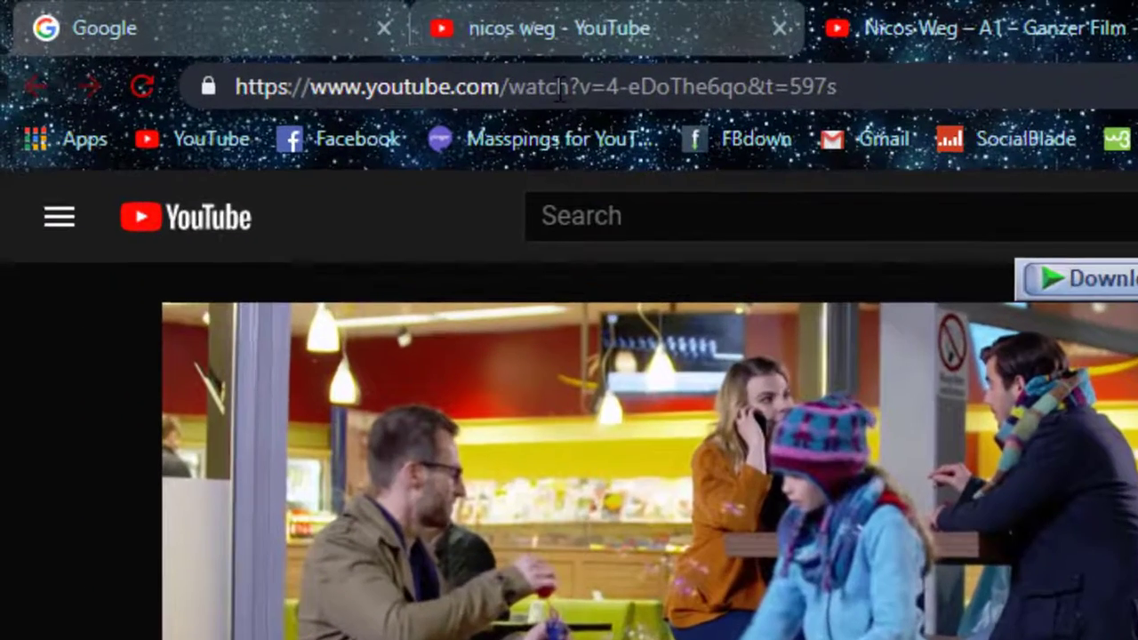
Step: Copy the Nicos Weg YouTube video address from the address bar
left_click(556, 87)
right_click(557, 88)
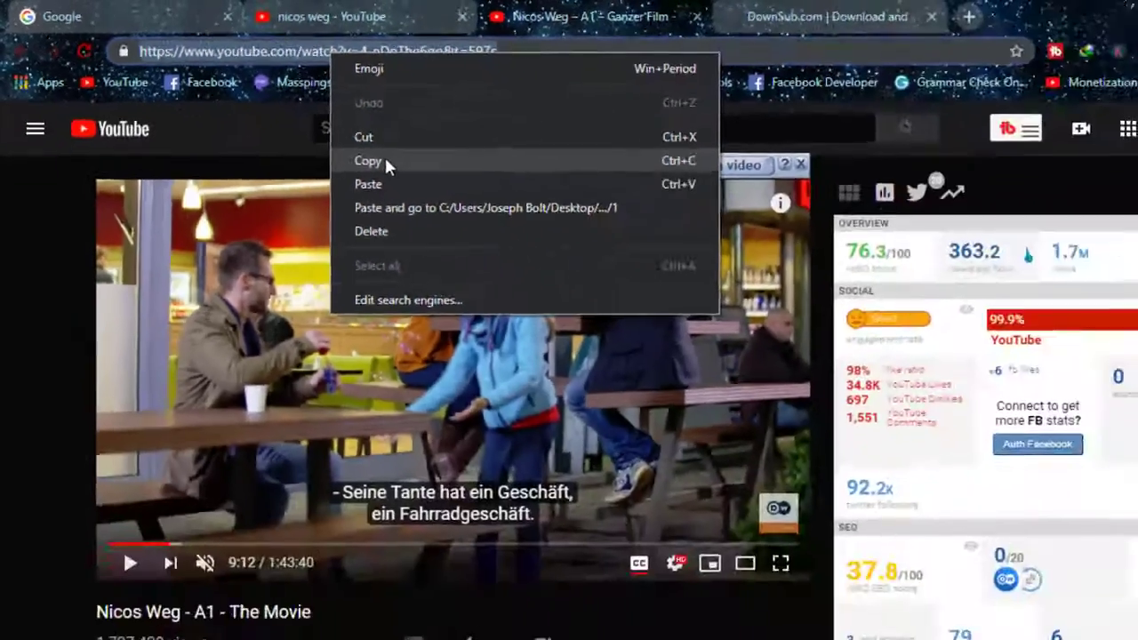
left_click(620, 271)
Step: Paste the YouTube address into DownSub's link field
left_click(827, 7)
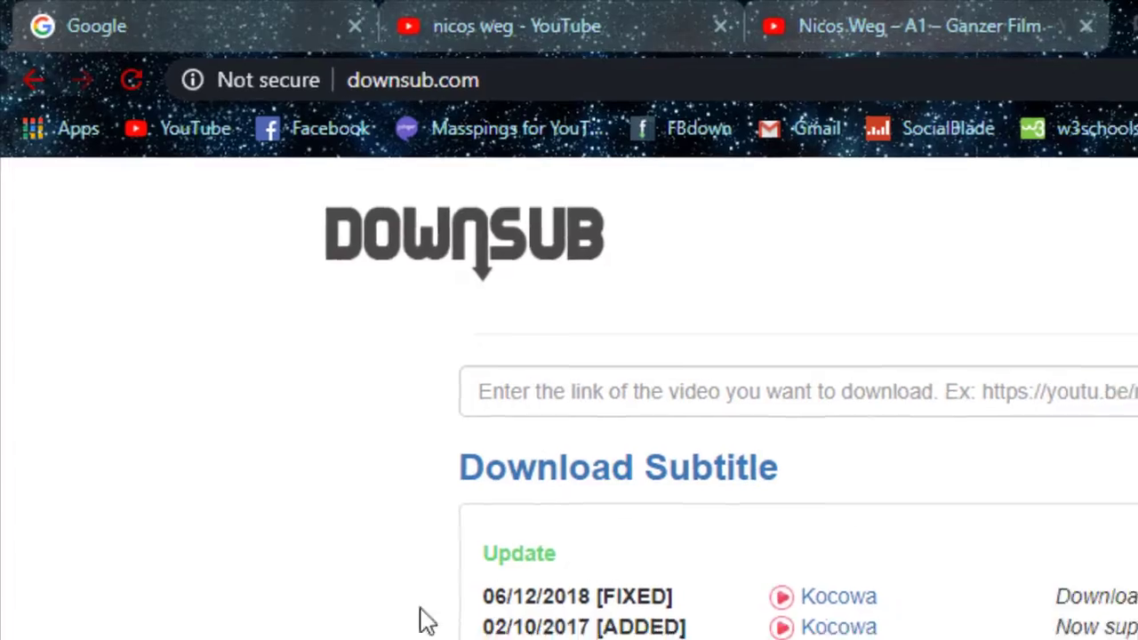
left_click(737, 407)
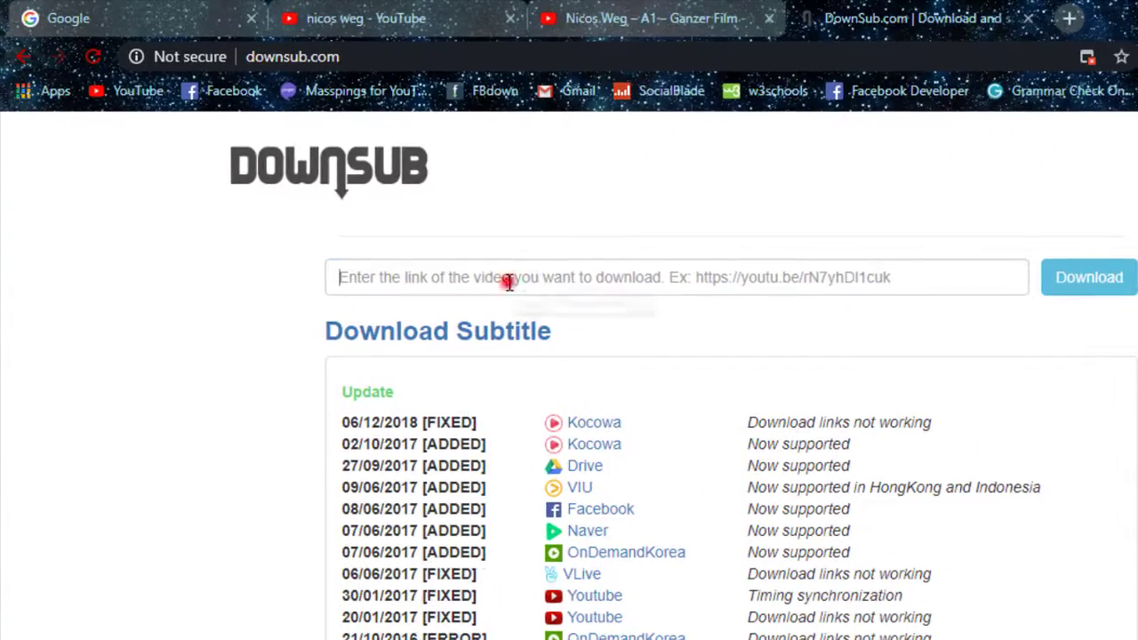
right_click(509, 281)
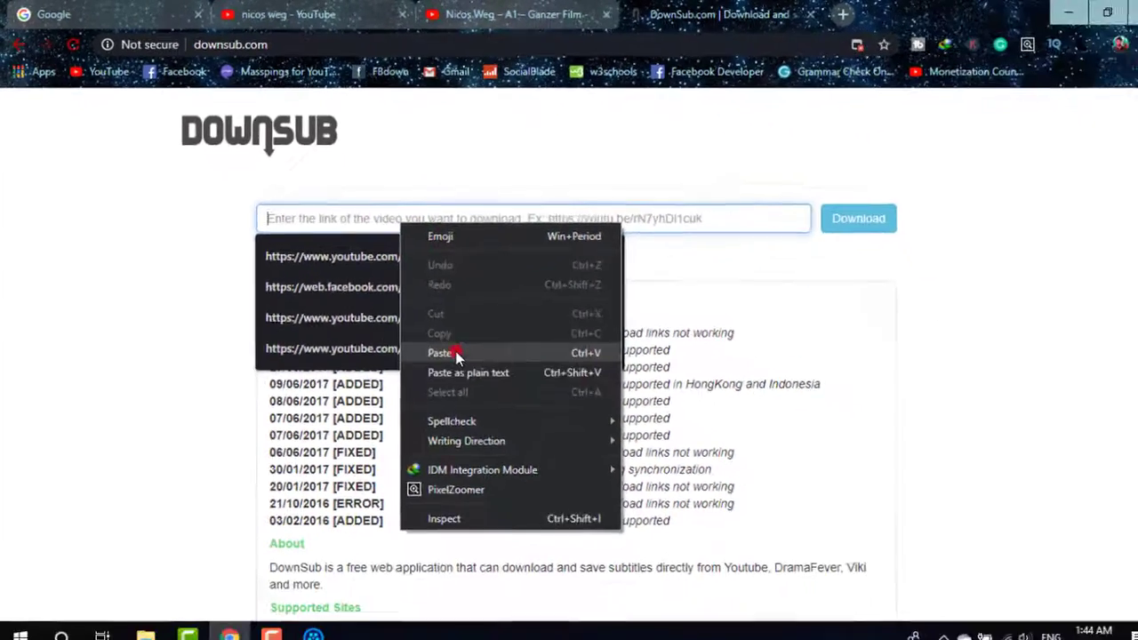
left_click(593, 456)
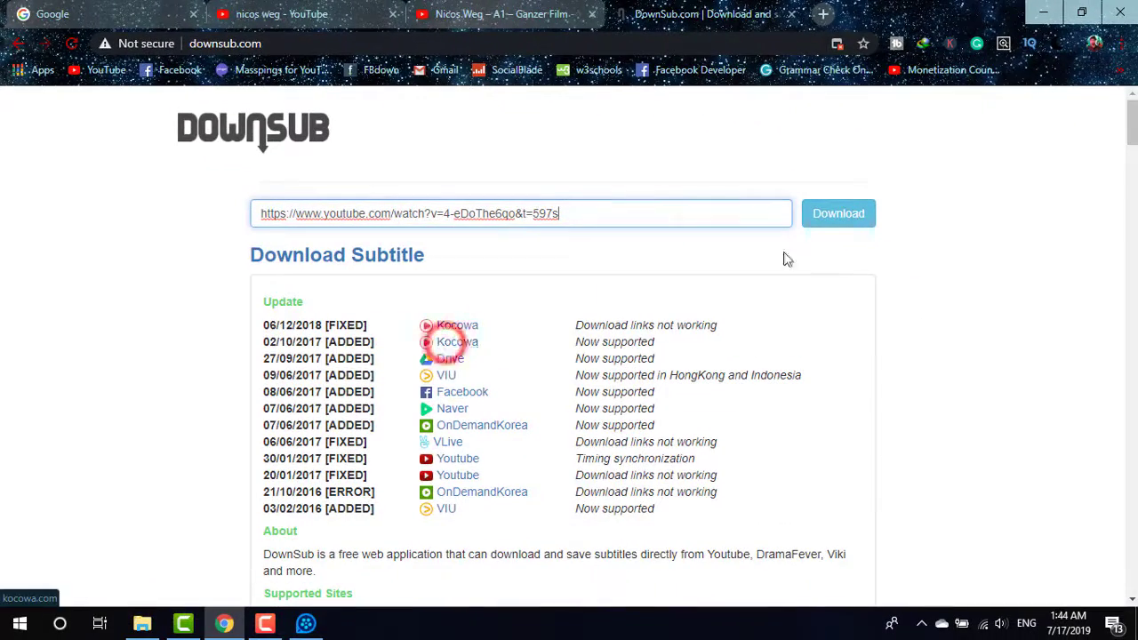
Step: Fetch DownSub's subtitle links for the video and scroll through the language list
left_click(841, 214)
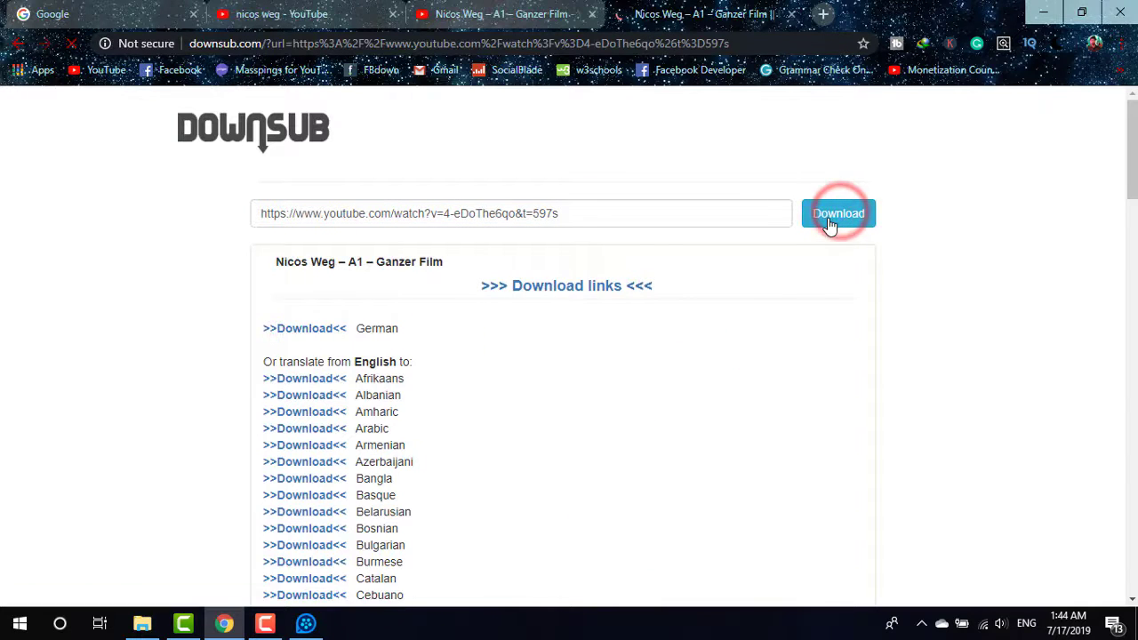
scroll(658, 297, "down", 1)
scroll(663, 296, "down", 1)
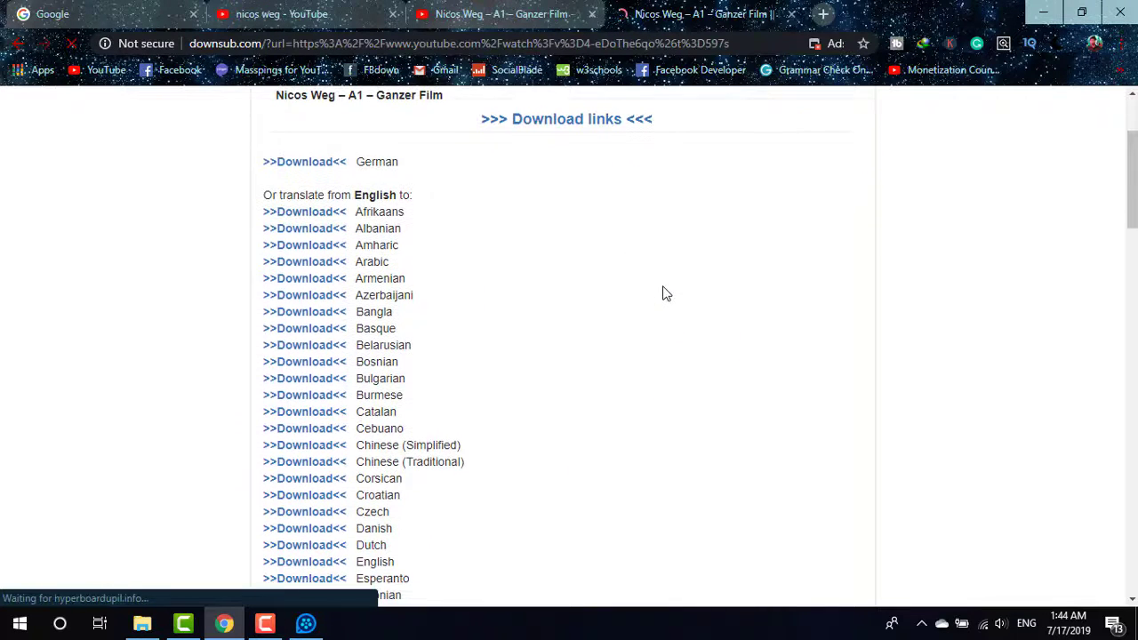
scroll(471, 422, "down", 1)
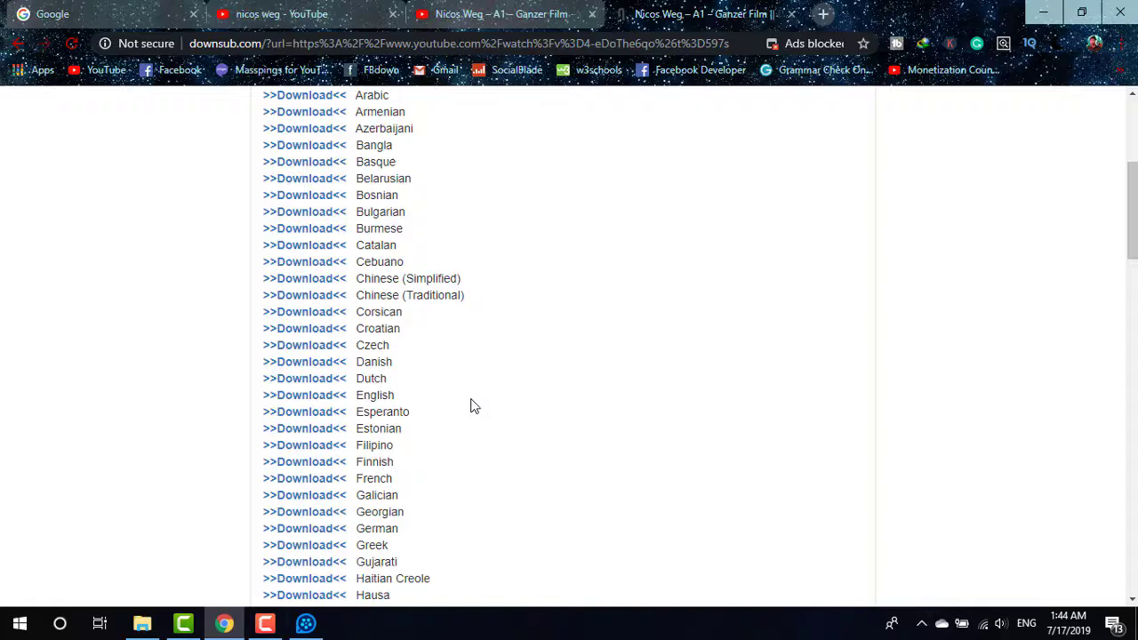
scroll(473, 424, "down", 3)
scroll(475, 425, "down", 1)
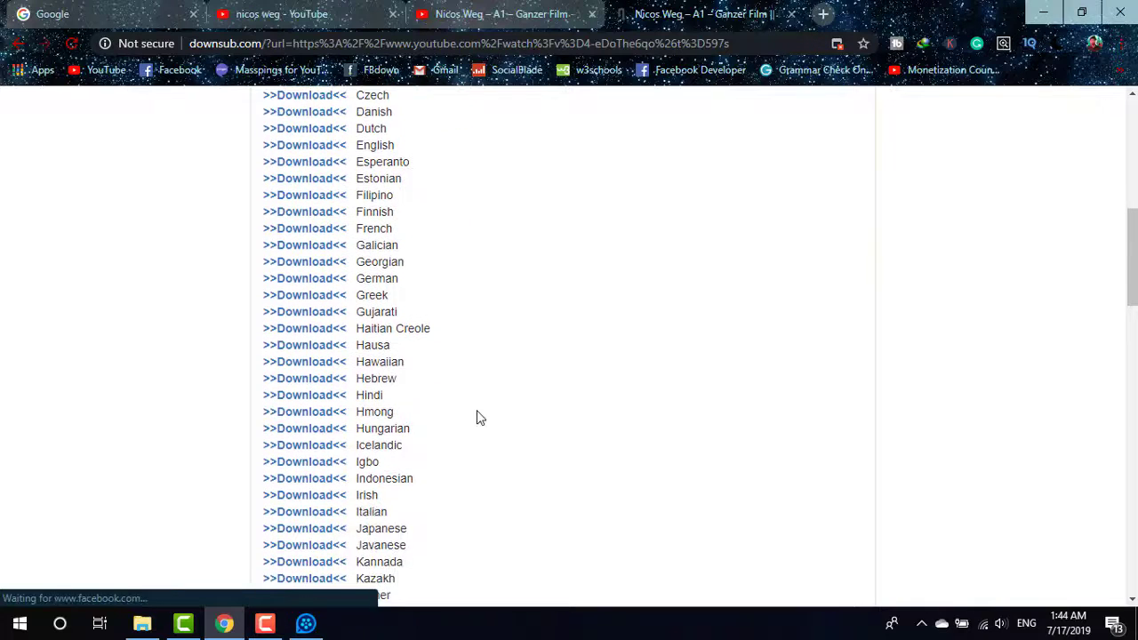
Step: Locate German in the list and download its subtitle file (123 KB)
scroll(476, 423, "up", 2)
scroll(478, 422, "up", 1)
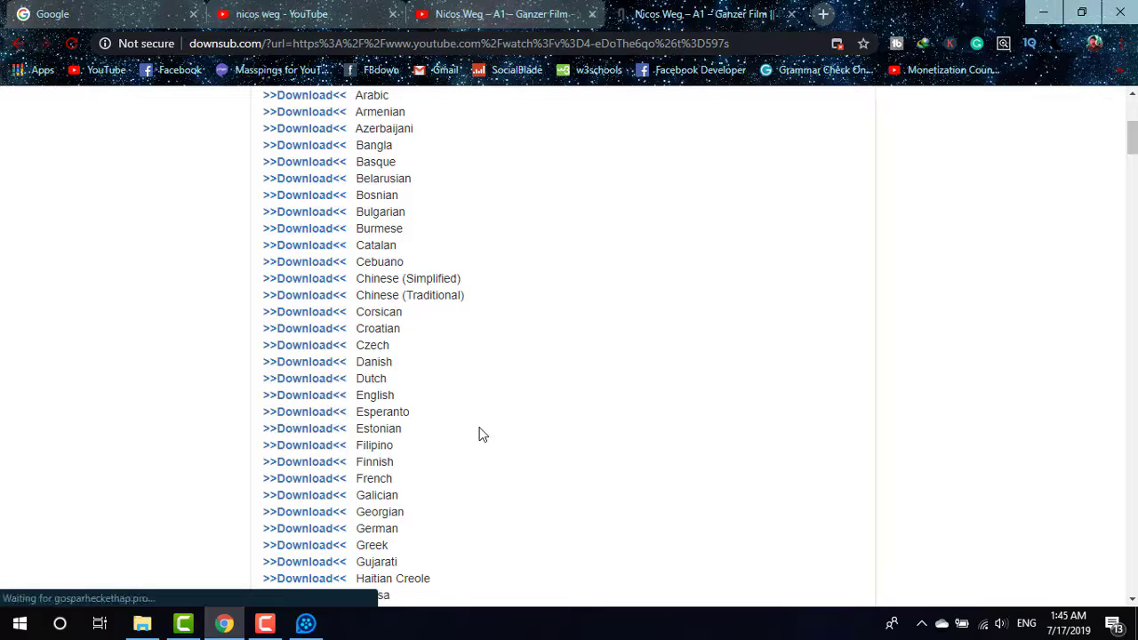
scroll(480, 430, "down", 1)
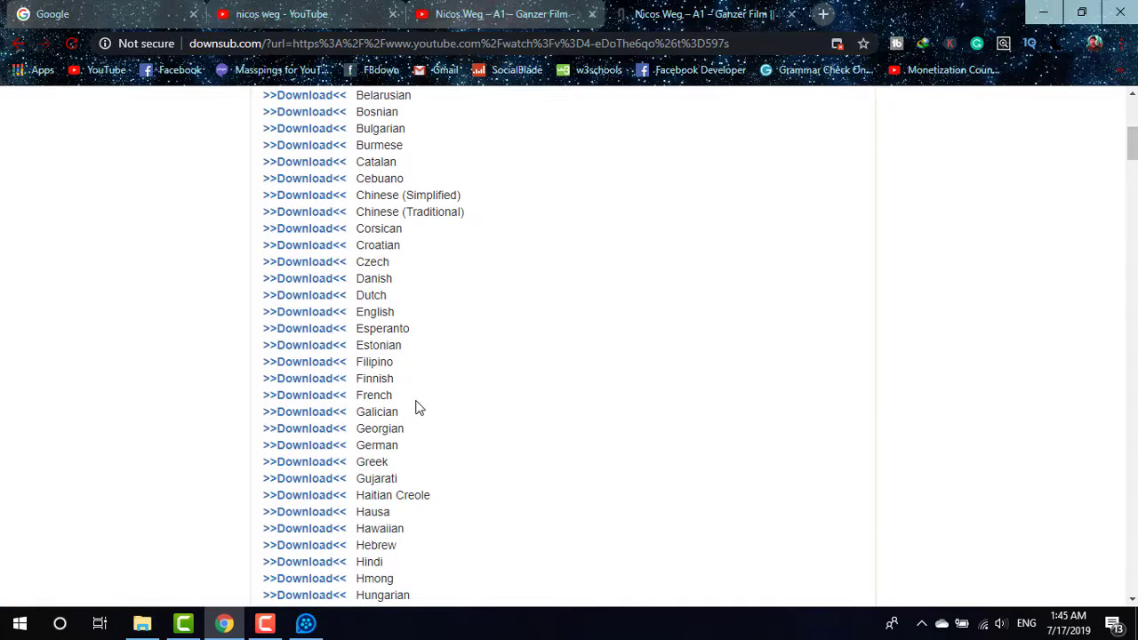
scroll(437, 418, "up", 1)
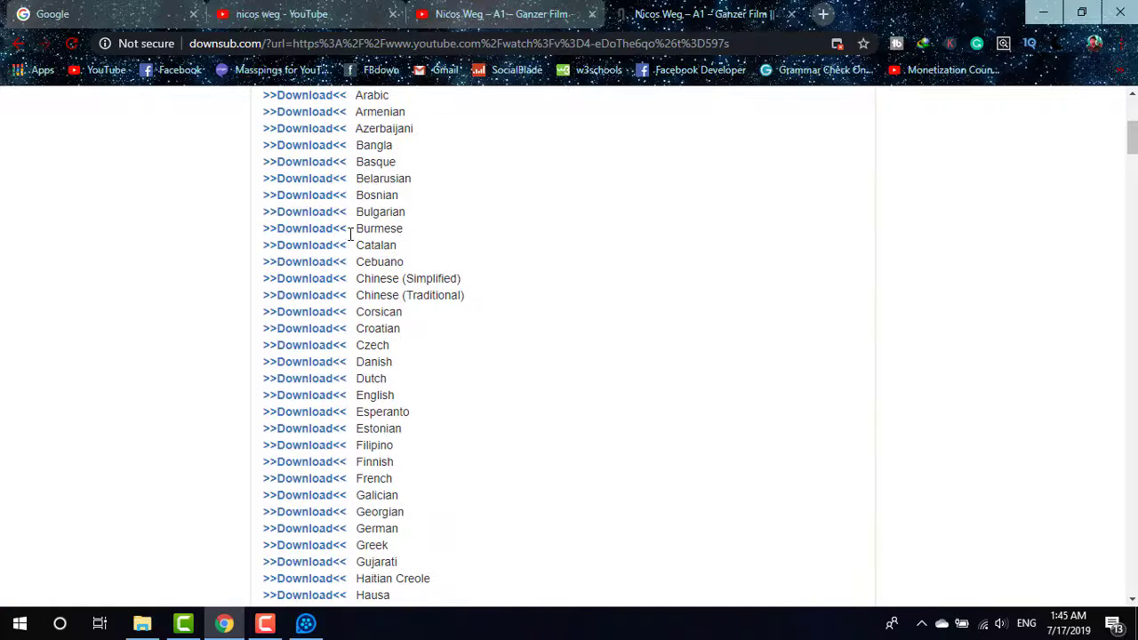
scroll(396, 400, "down", 2)
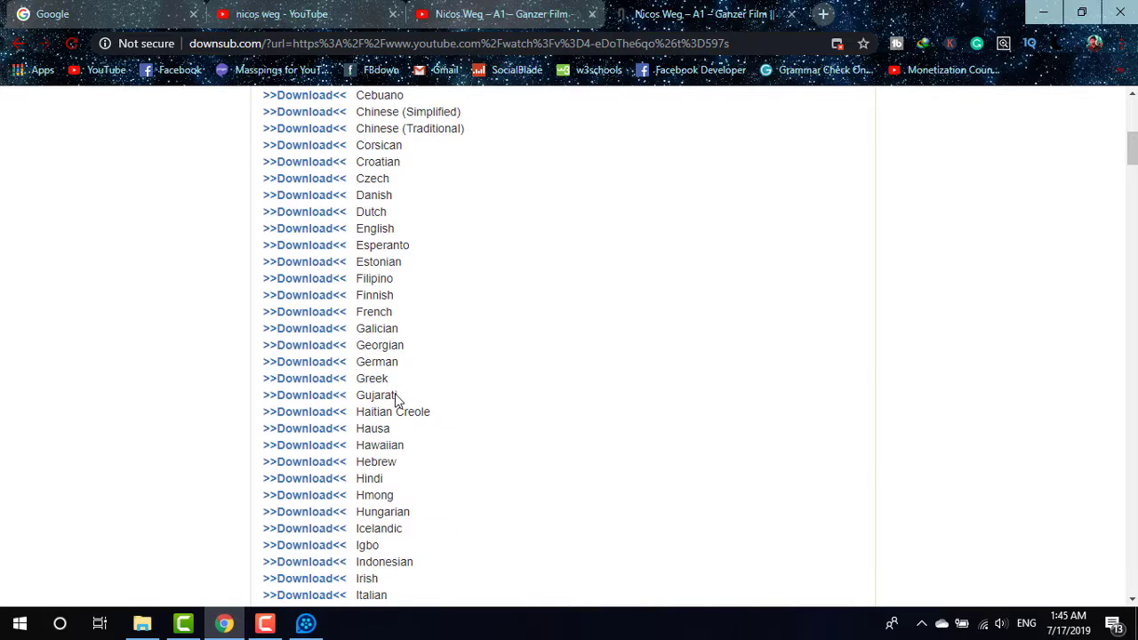
left_click_drag(384, 361, 399, 362)
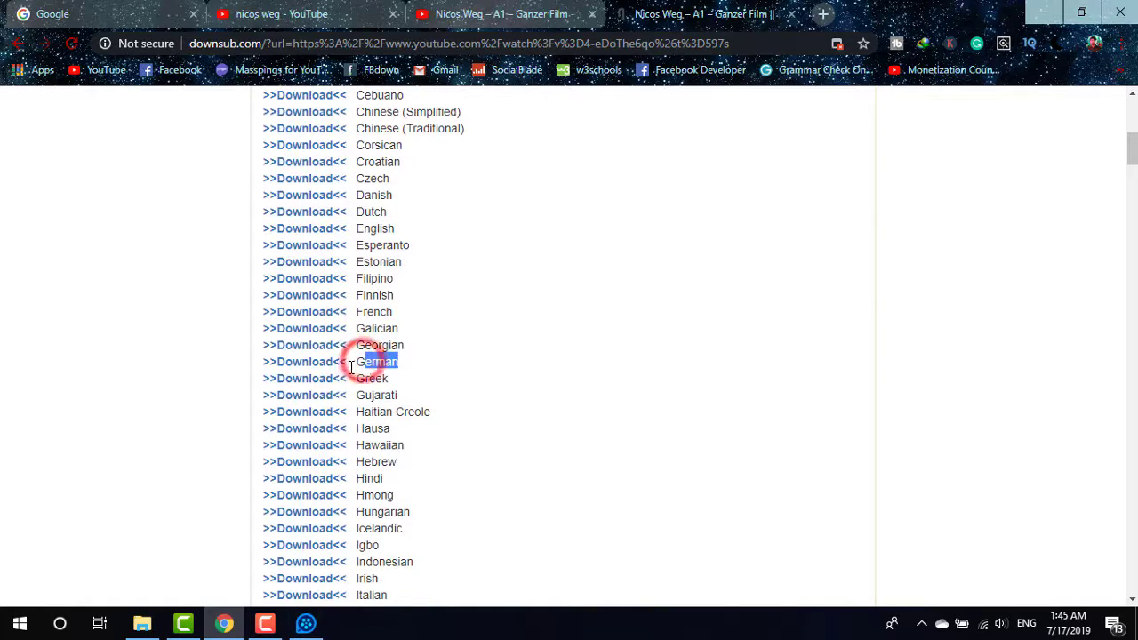
left_click(305, 363)
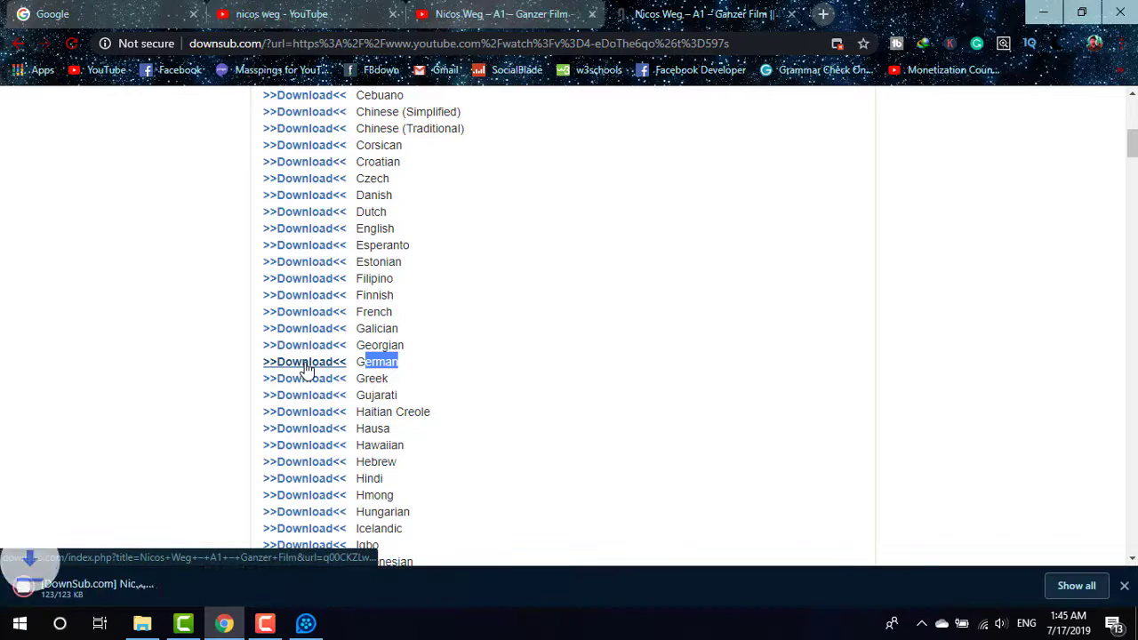
Step: Select the downloaded Nicos Weg SRT (122 KB) in Desktop\Files\1, then bring QQPlayer forward
left_click(1046, 14)
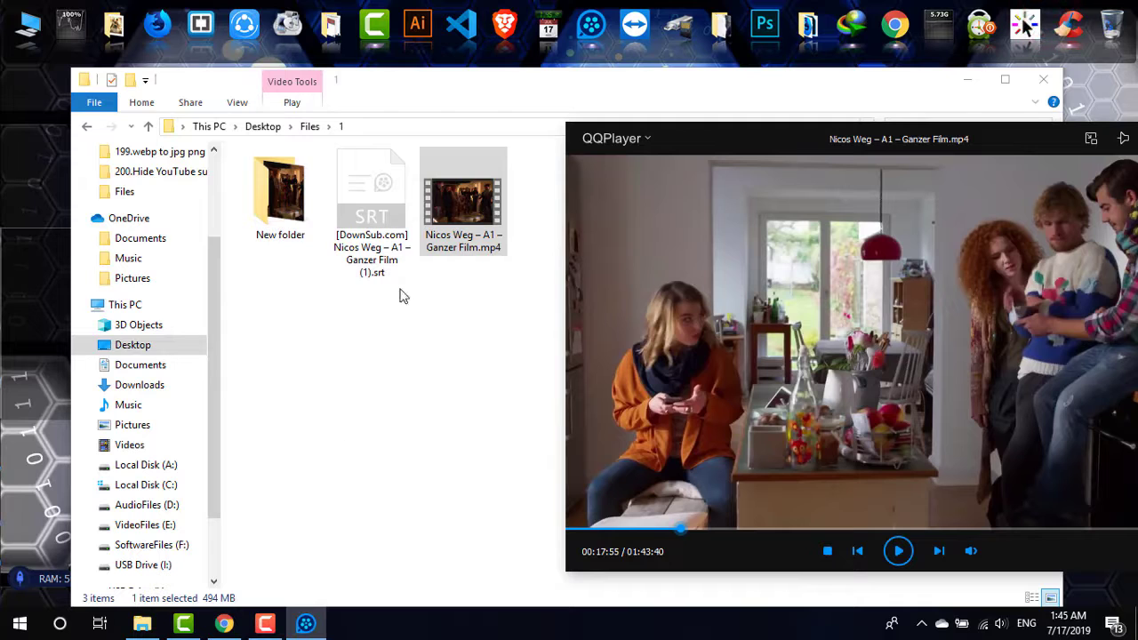
left_click(384, 240)
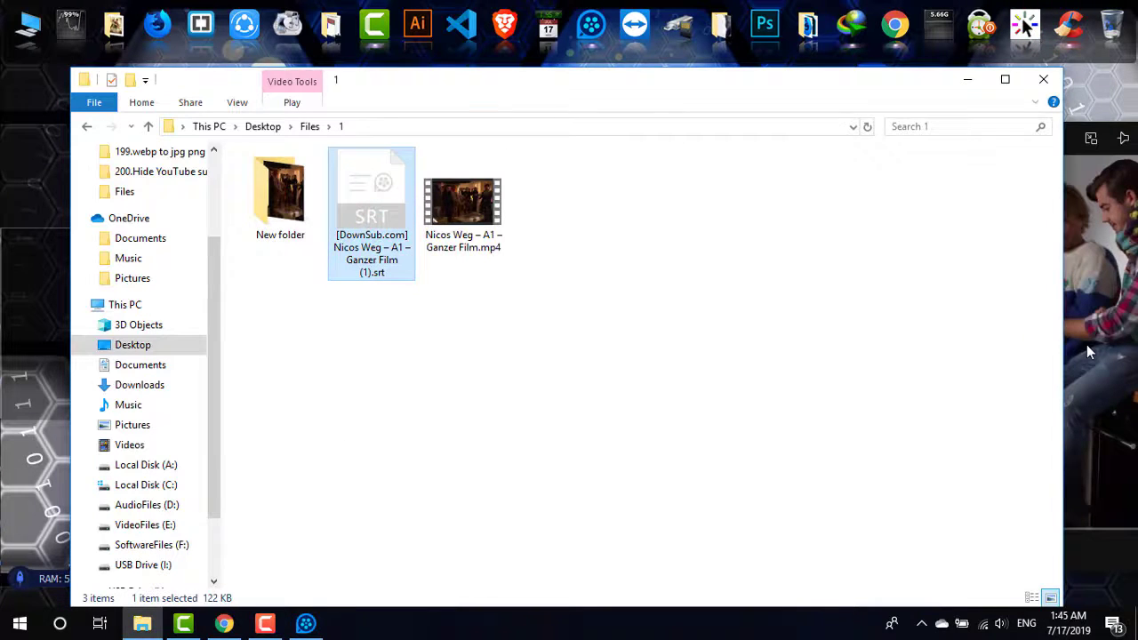
left_click(1087, 351)
left_click_drag(898, 318, 785, 329)
left_click(356, 132)
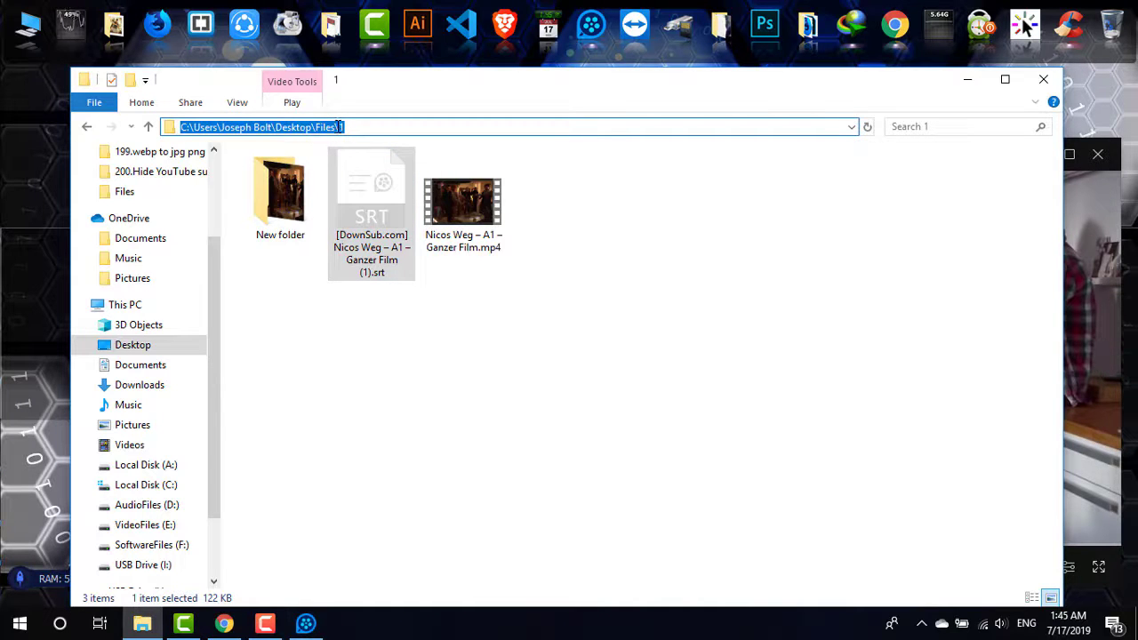
left_click(1080, 289)
Step: Load Nicos Weg – A1 – Ganzer Film.srt from folder 1 via Subtitles > Load Subtitle
left_click_drag(796, 325, 739, 315)
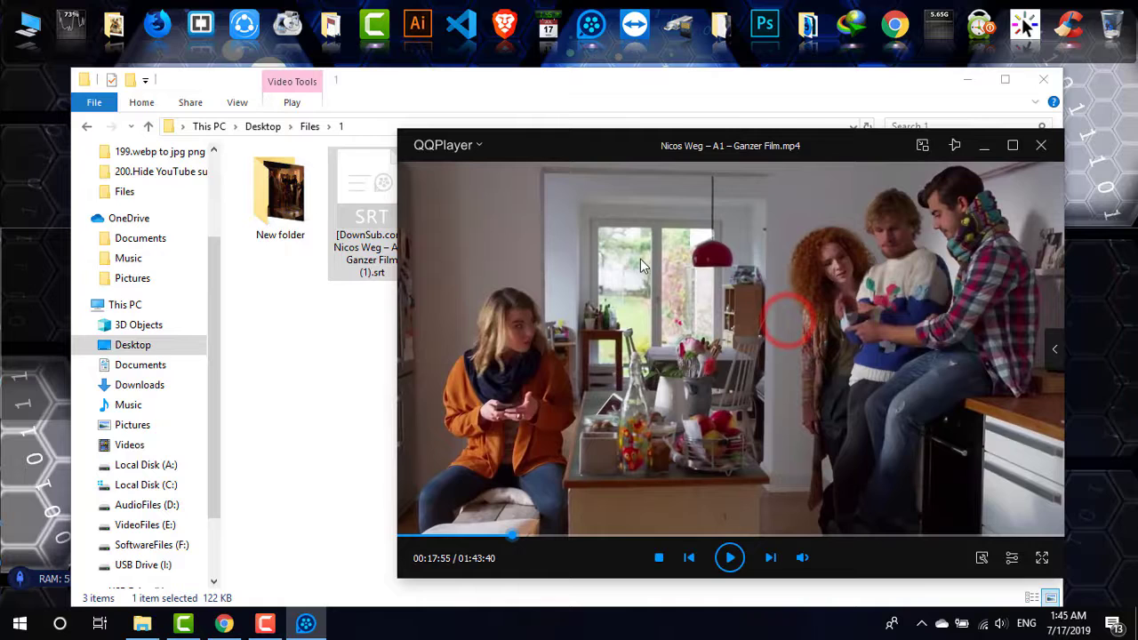
right_click(576, 233)
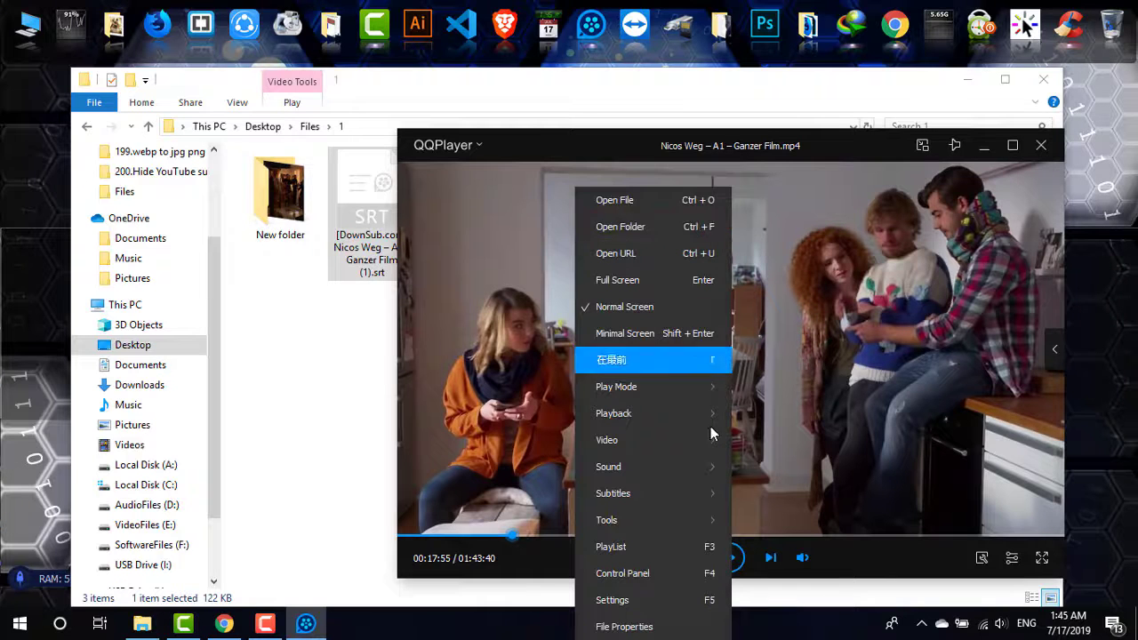
mouse_move(716, 505)
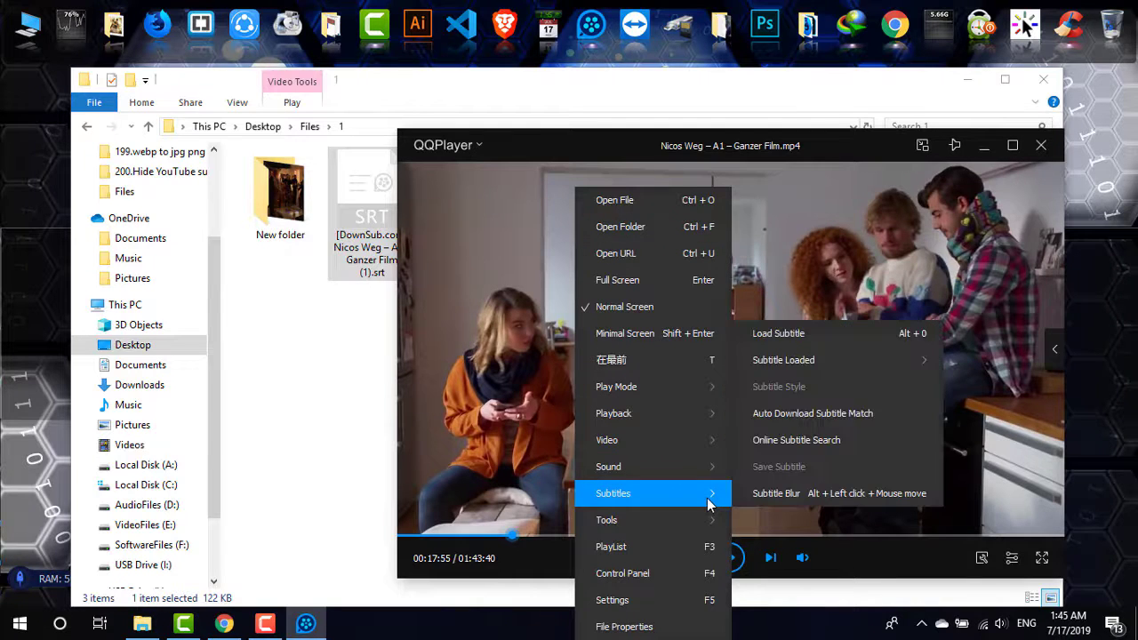
left_click(786, 339)
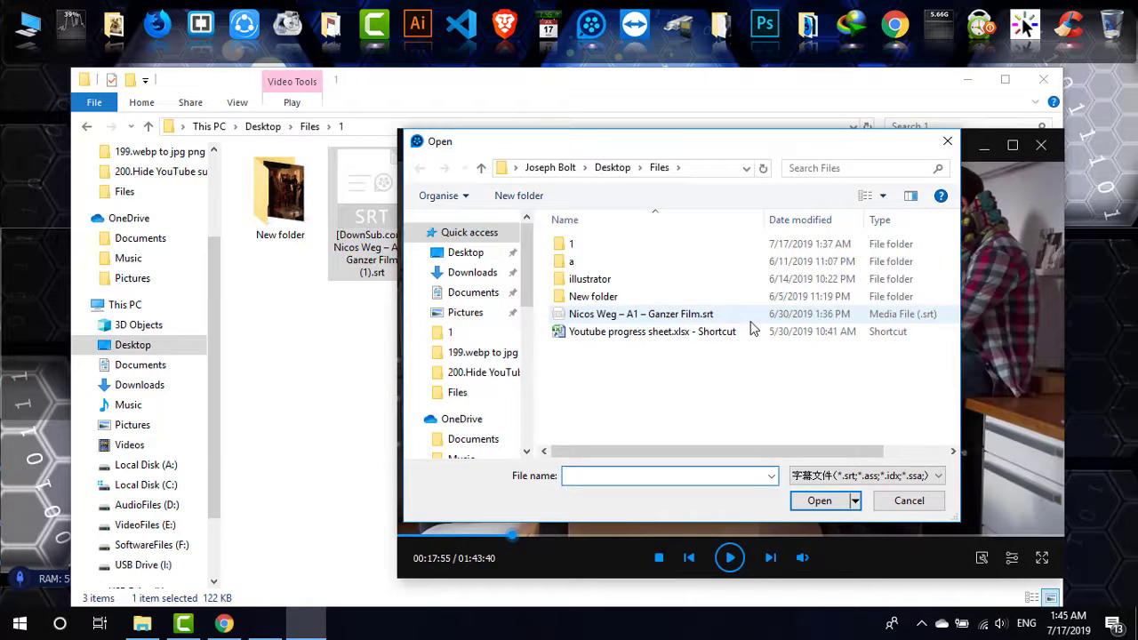
left_click(698, 172)
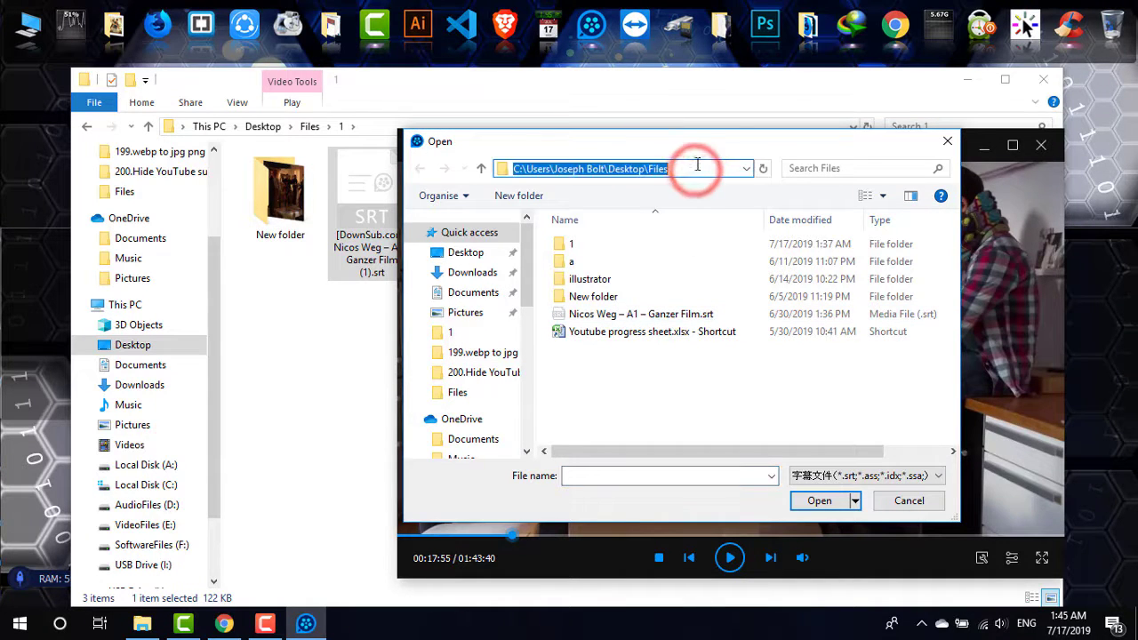
left_click(697, 169)
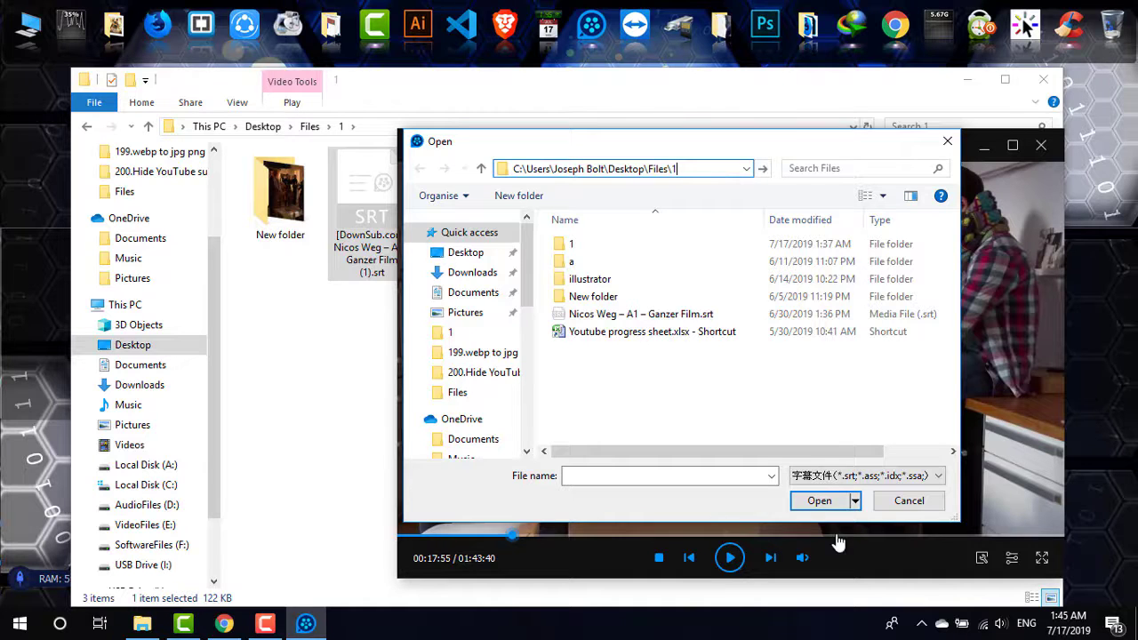
left_click(819, 501)
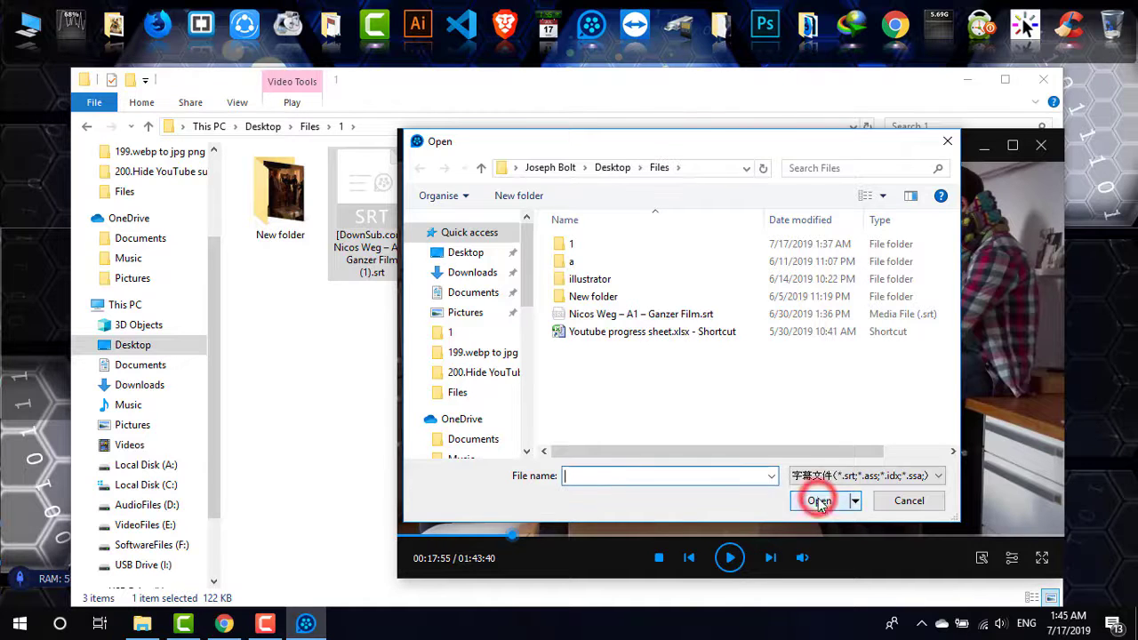
left_click(627, 315)
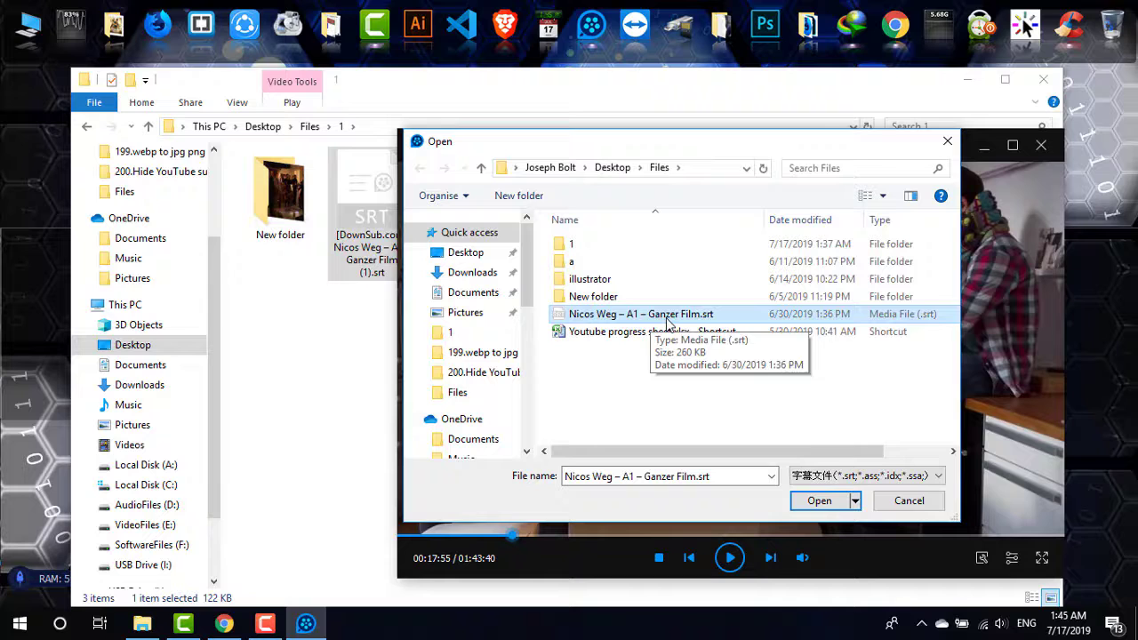
left_click(819, 500)
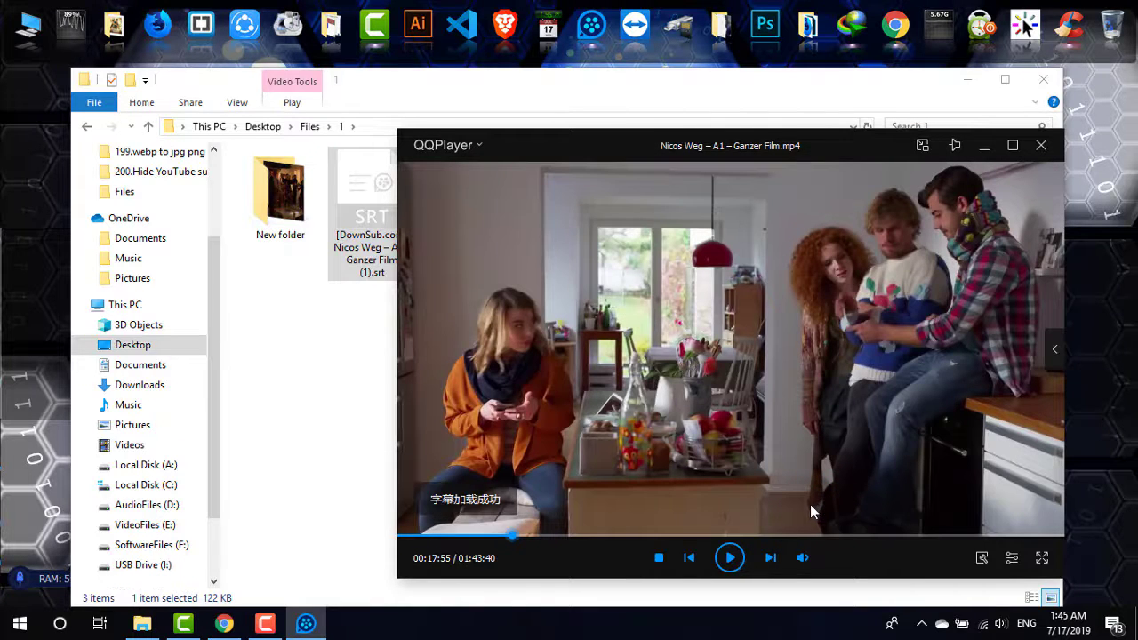
Step: Maximize QQPlayer, play the film and jump to 00:27:54 where a German subtitle appears
left_click_drag(783, 423, 673, 386)
left_click(968, 79)
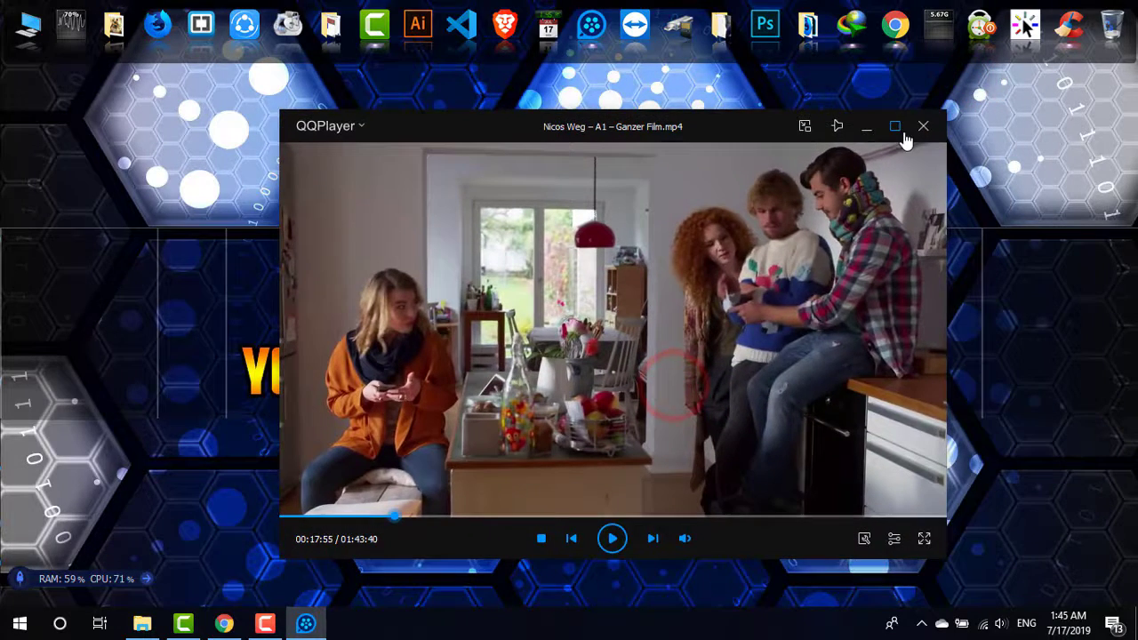
left_click(903, 139)
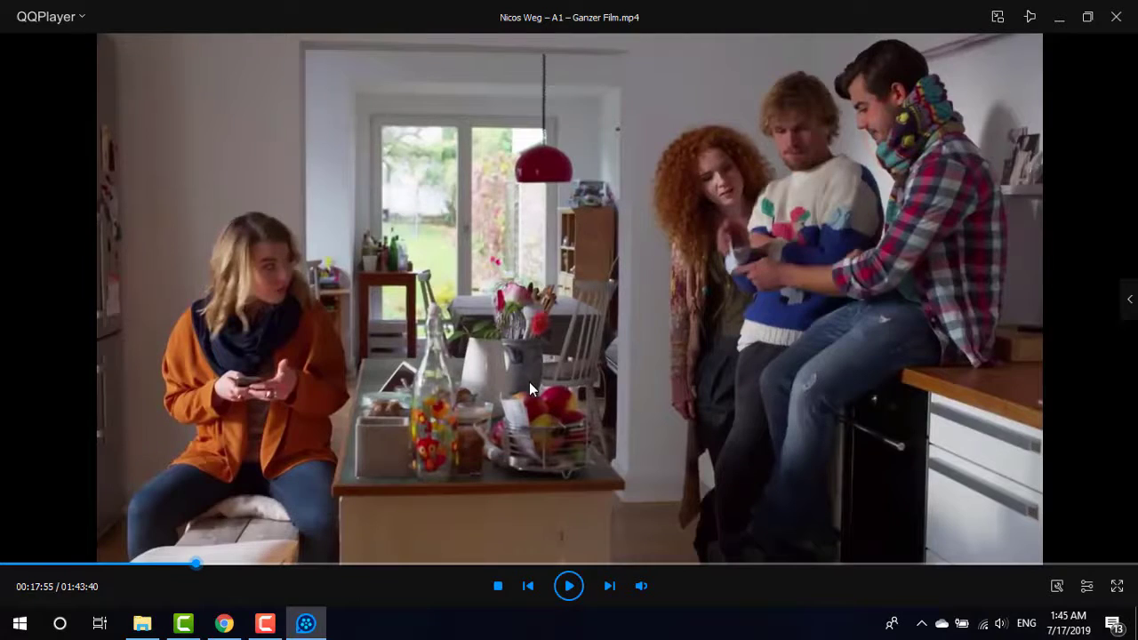
left_click(189, 484)
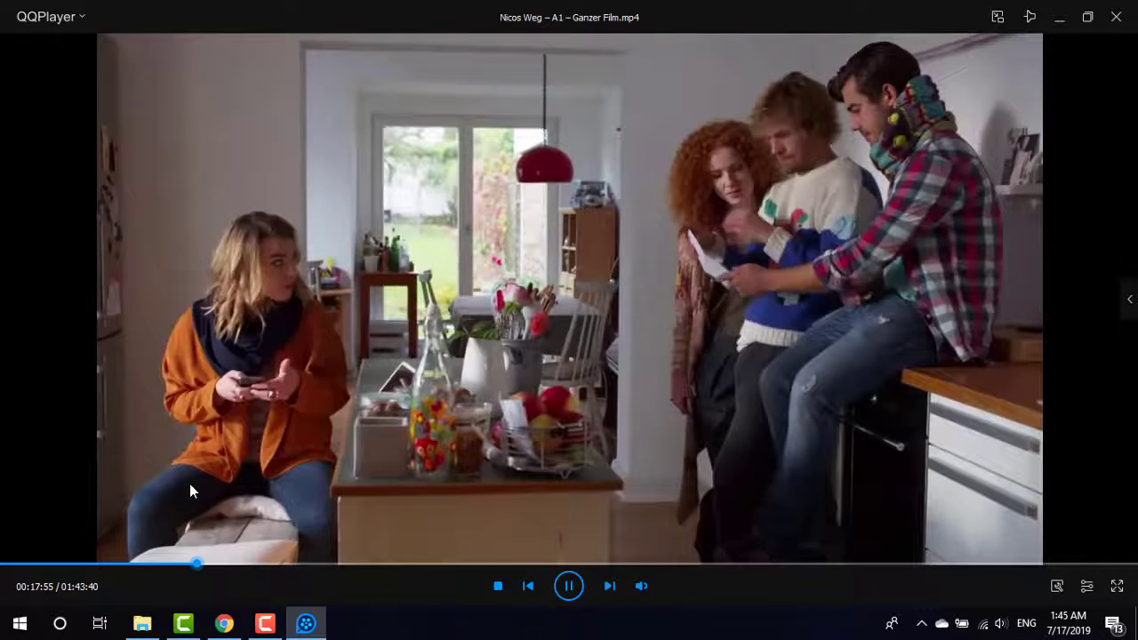
left_click(306, 563)
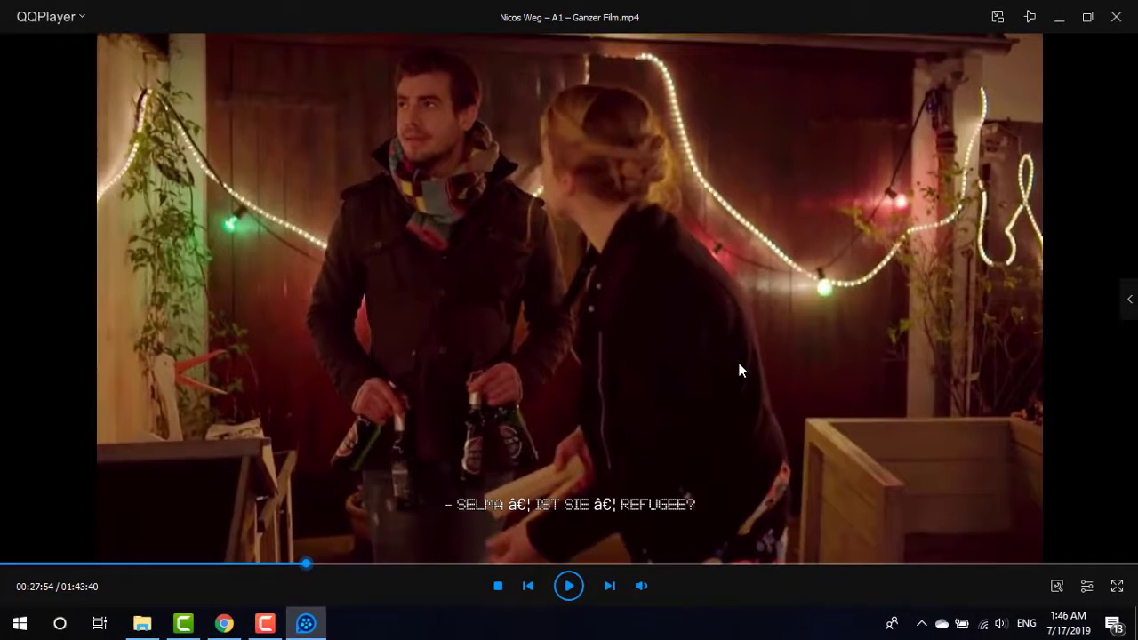
Step: Open the Subtitle Style settings and set the subtitle size to 28
right_click(705, 222)
left_click(783, 500)
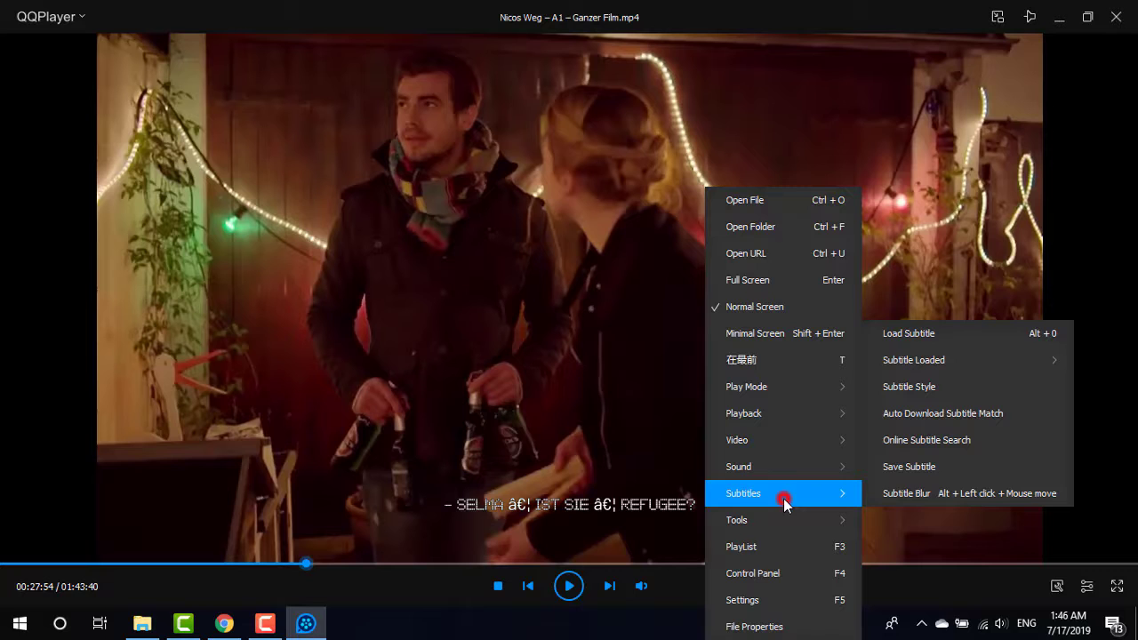
left_click(924, 401)
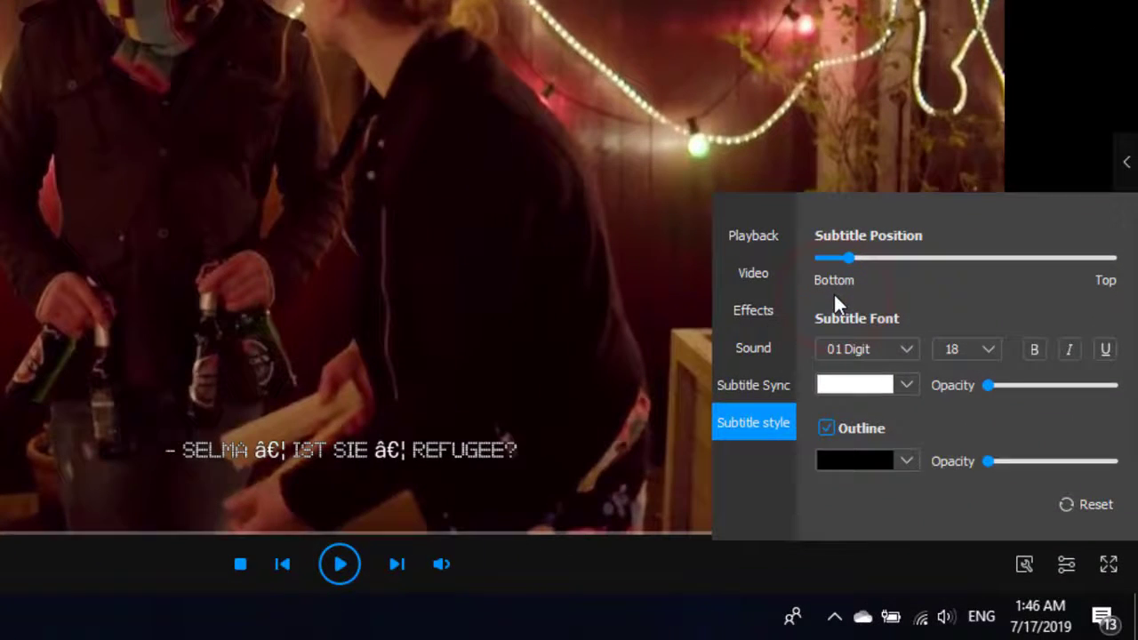
left_click(988, 351)
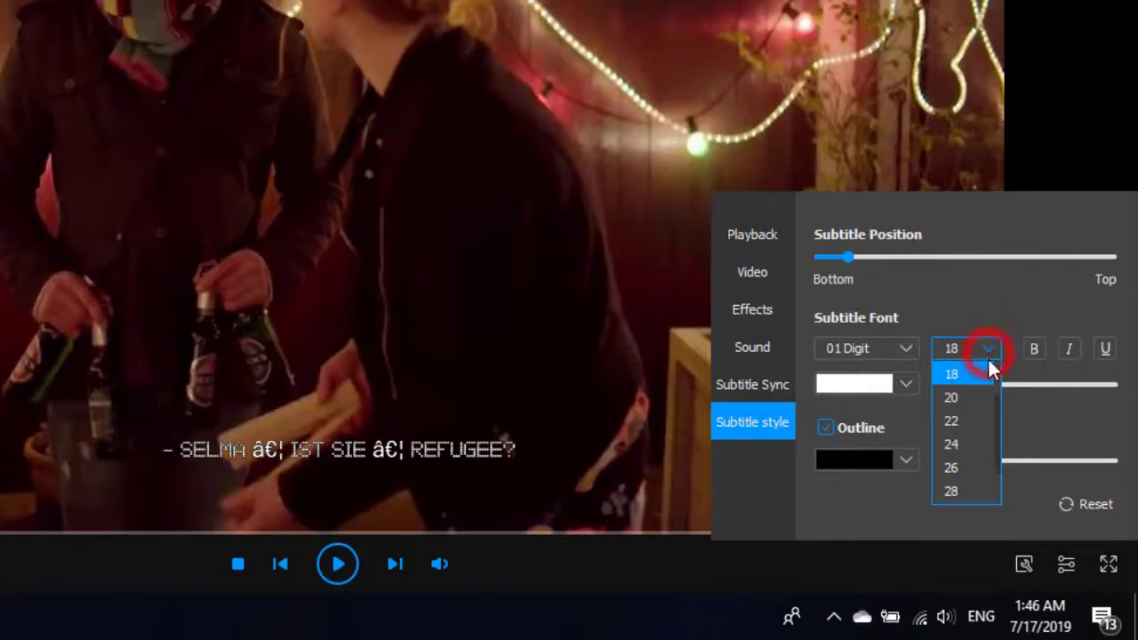
left_click(980, 489)
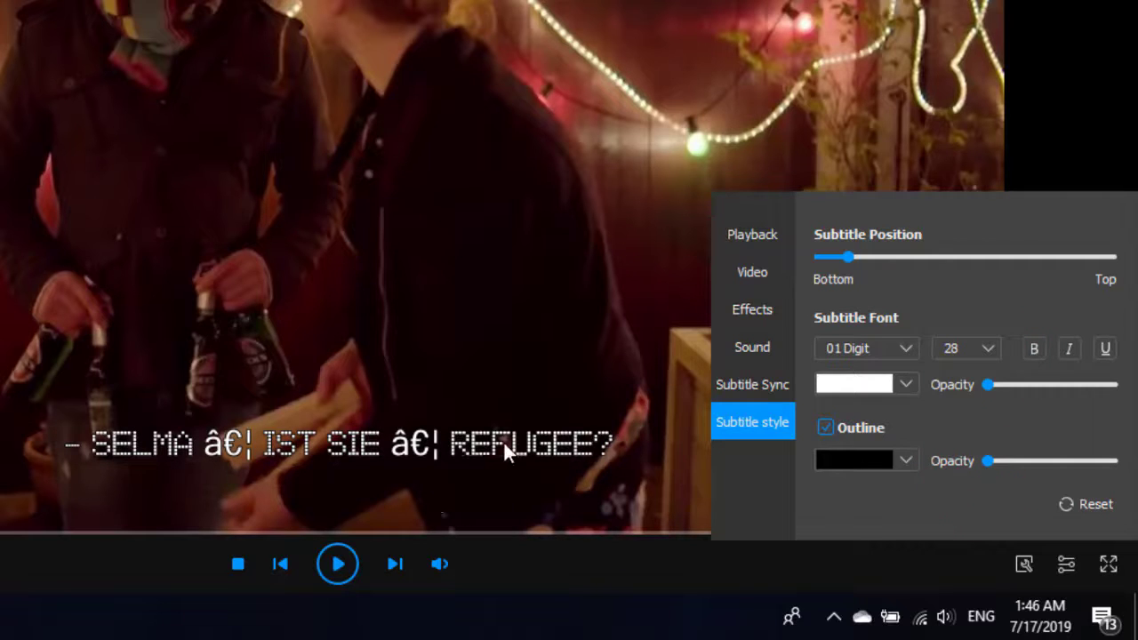
Step: Change the subtitle font to Calibri and slightly raise the outline opacity
left_click(908, 352)
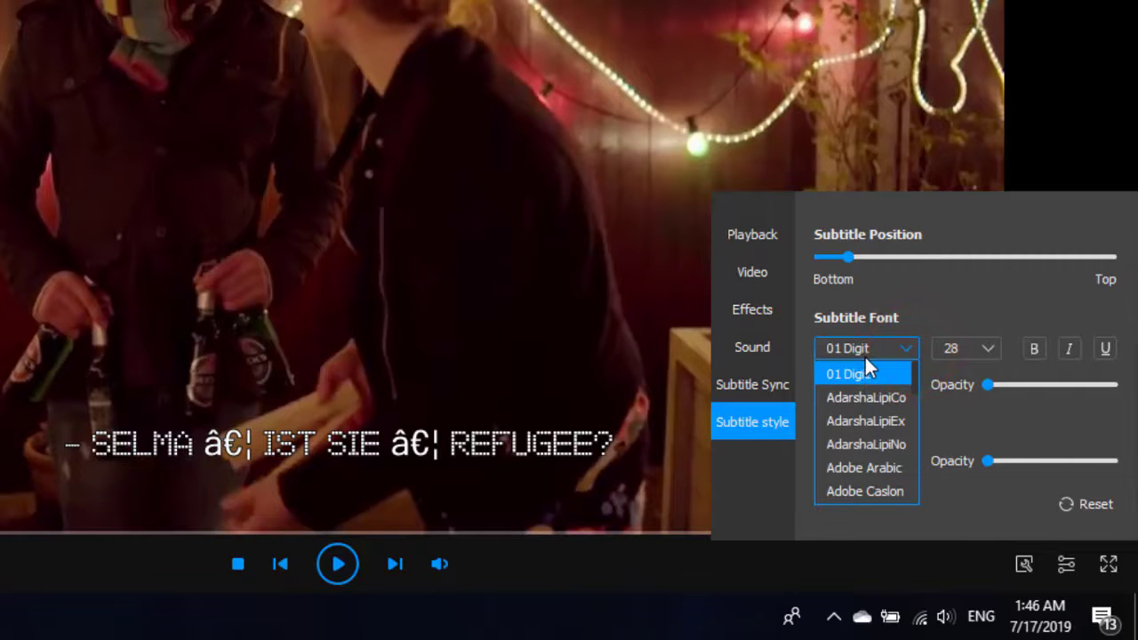
scroll(867, 407, "down", 5)
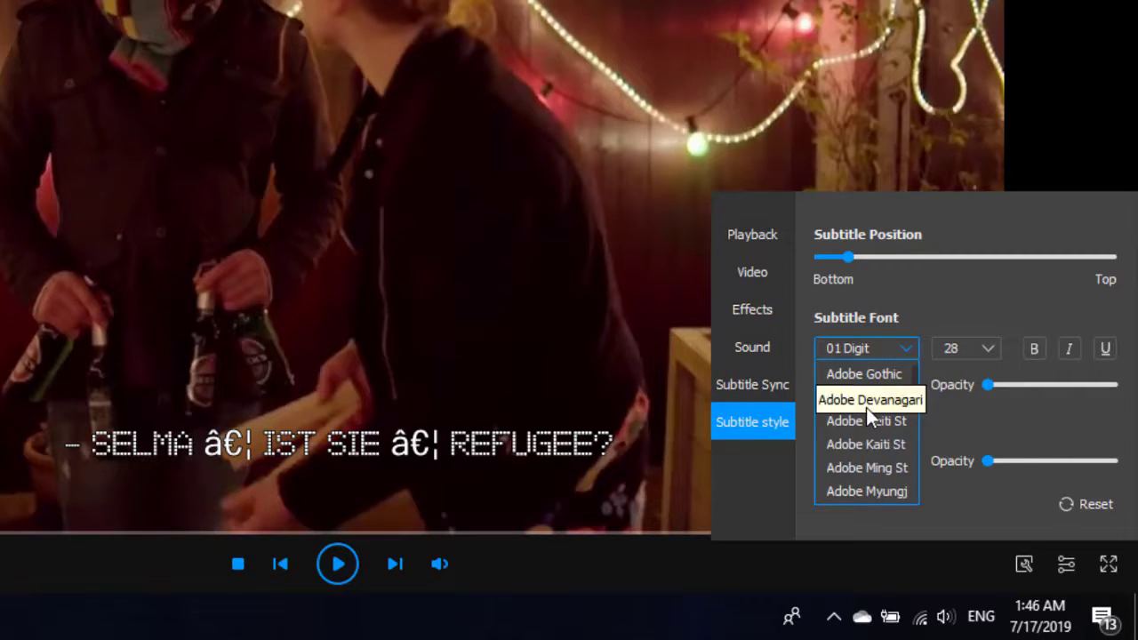
scroll(866, 407, "down", 6)
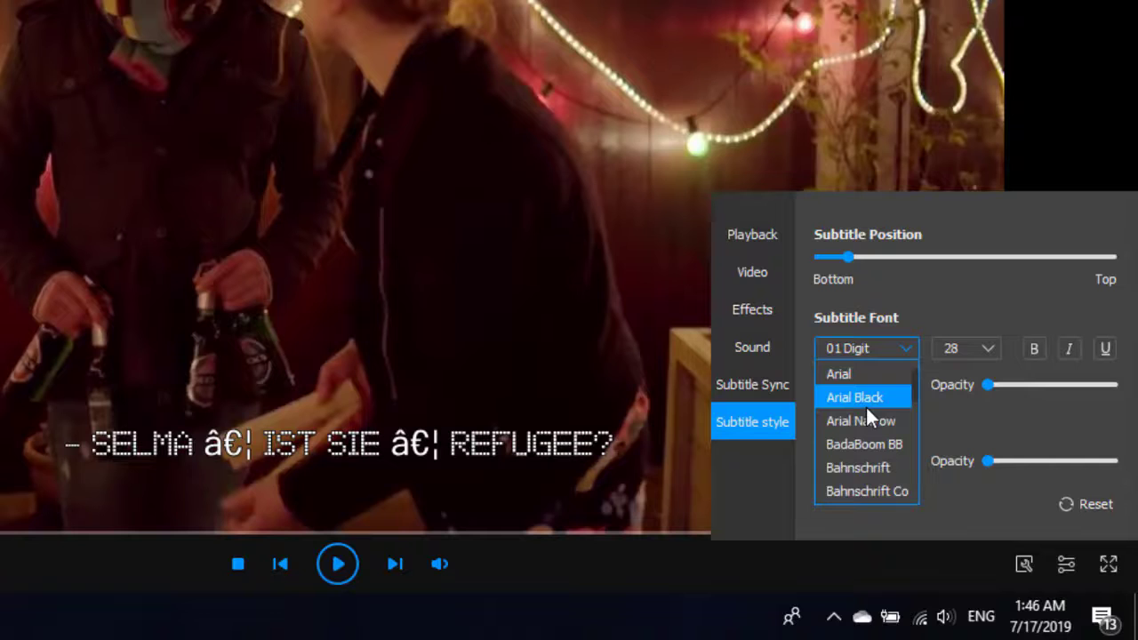
scroll(866, 404, "down", 2)
scroll(865, 404, "down", 3)
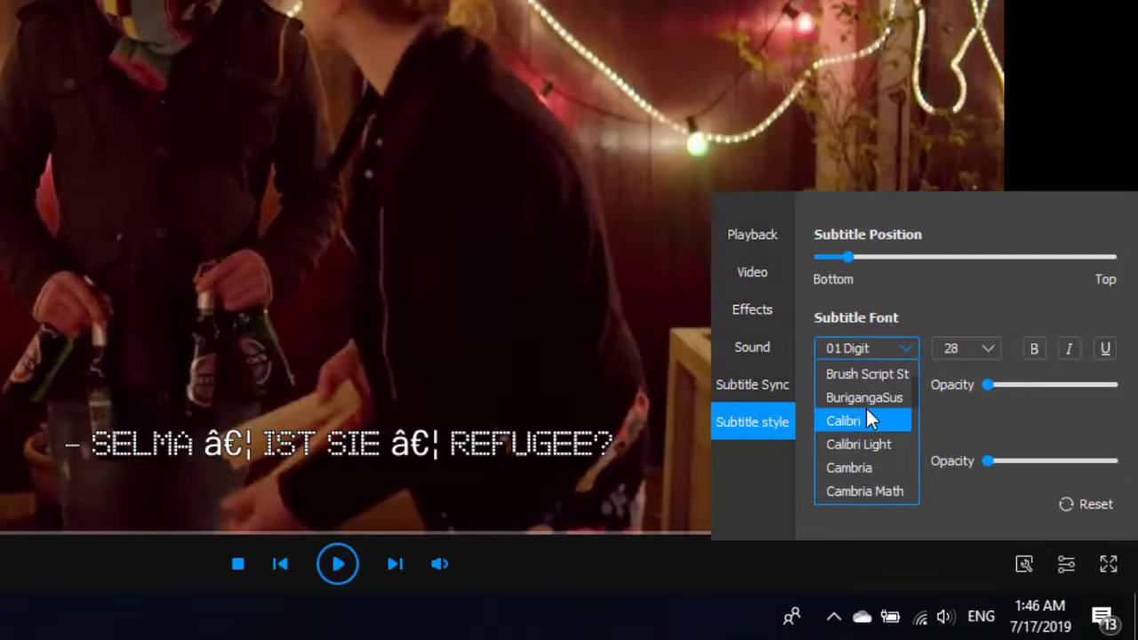
left_click(856, 421)
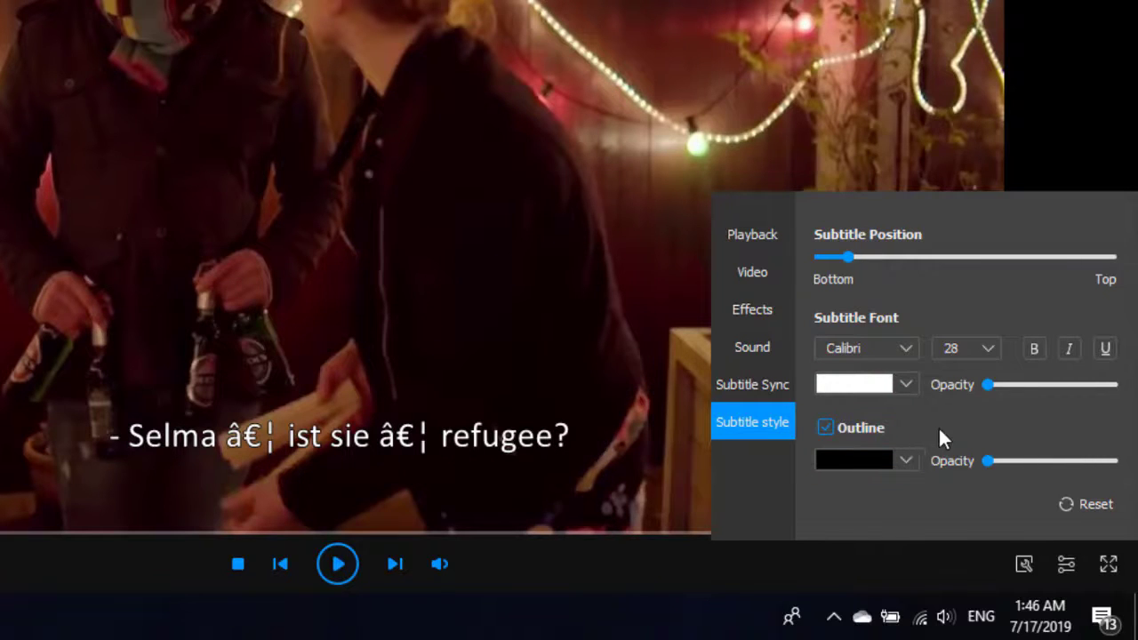
left_click_drag(988, 461, 1012, 461)
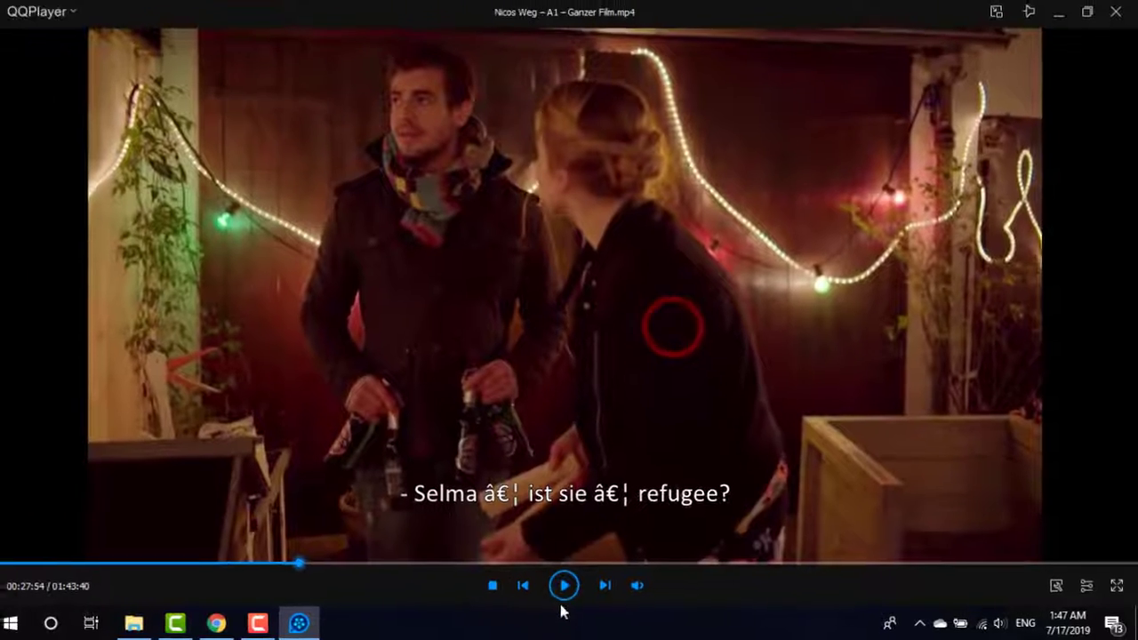
Step: Play the film, skip to about 00:32:42 then 00:37:43, and pause at 00:37:44
left_click(564, 585)
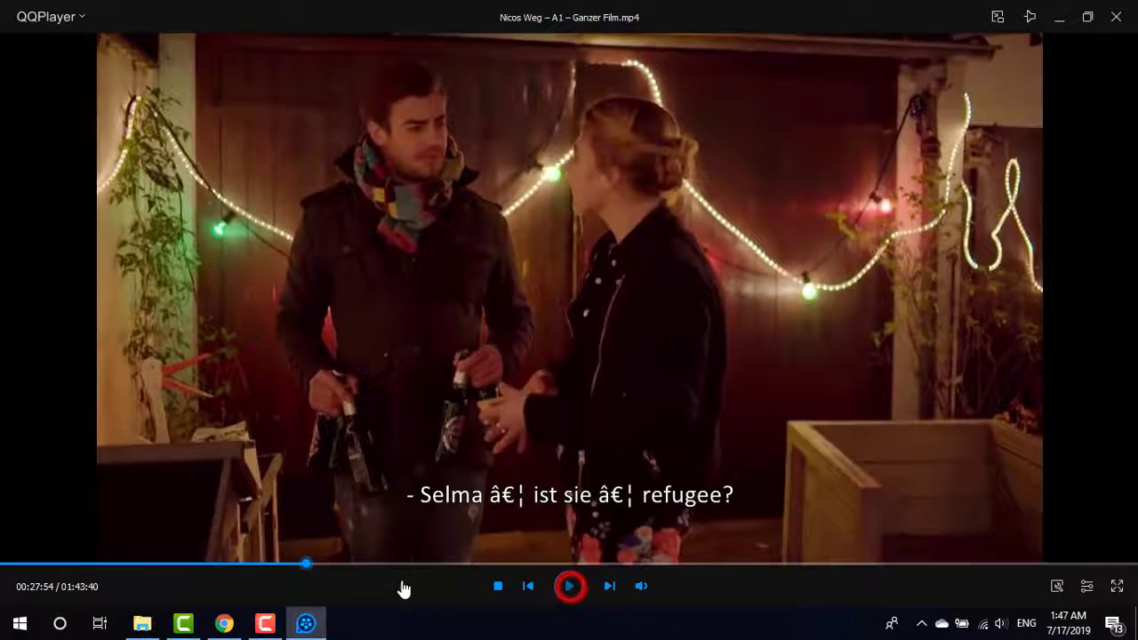
left_click(352, 563)
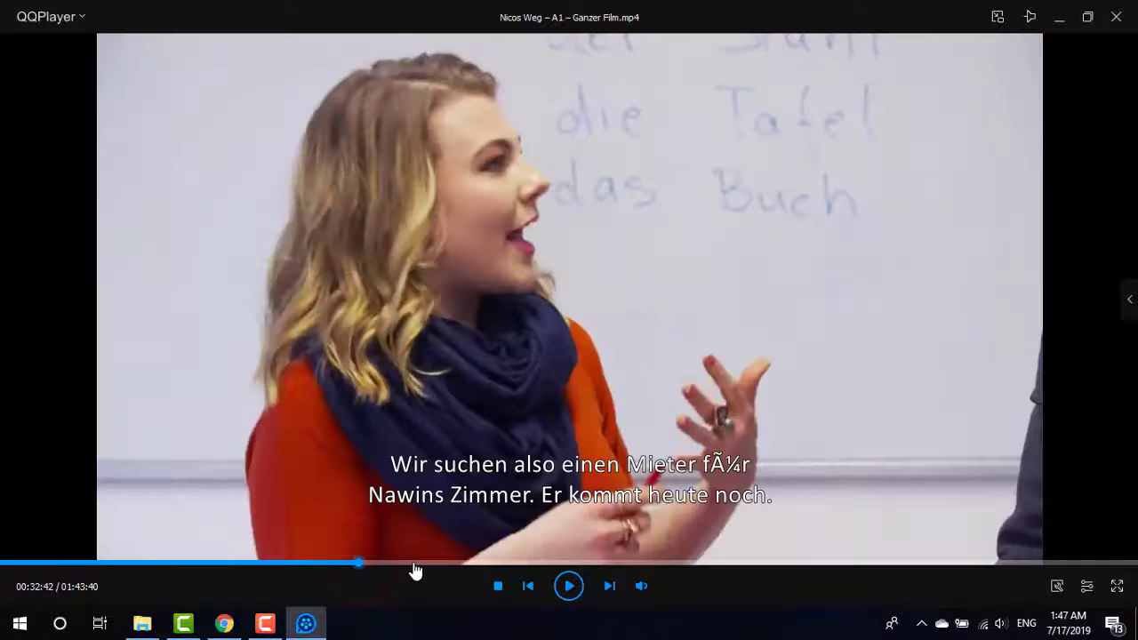
left_click(414, 564)
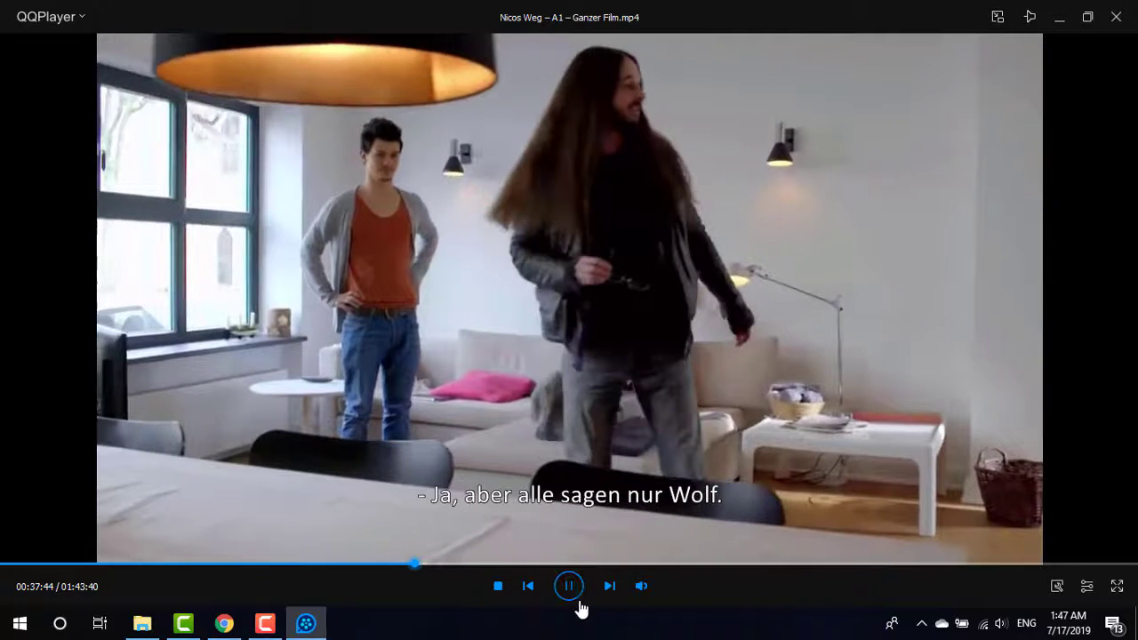
left_click(576, 524)
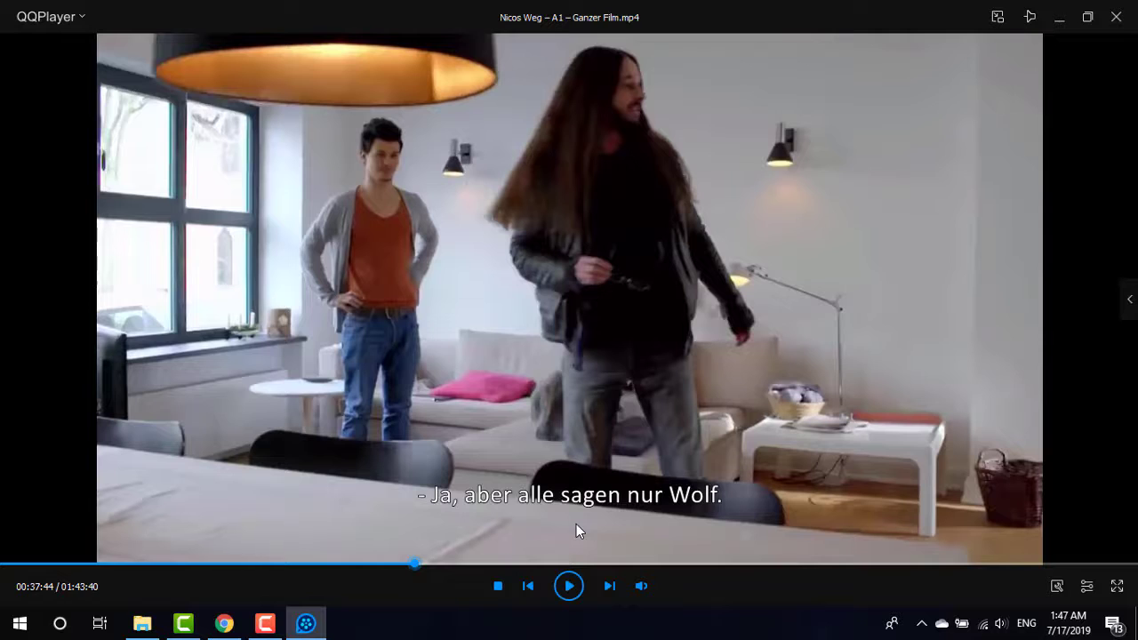